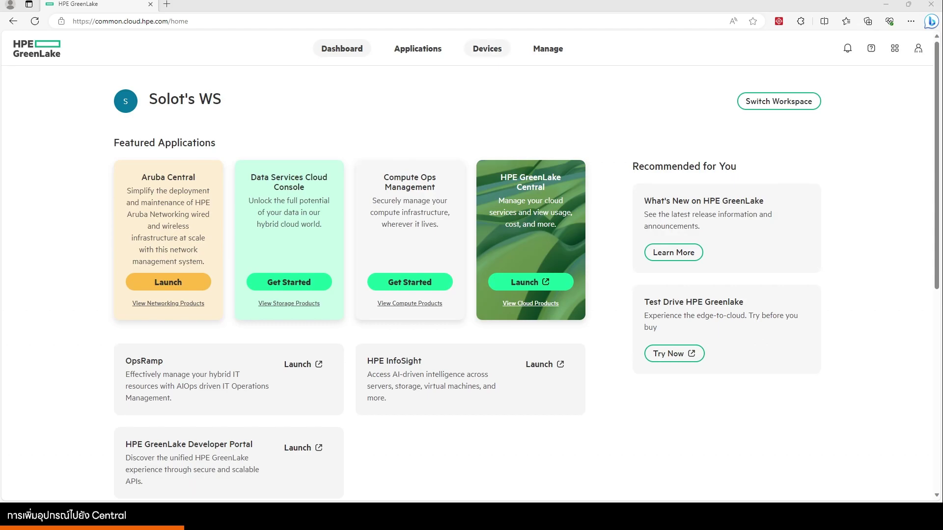
# Open the Devices inventory, then start and cancel adding a Networking Device by serial number and MAC.
pyautogui.click(488, 48)
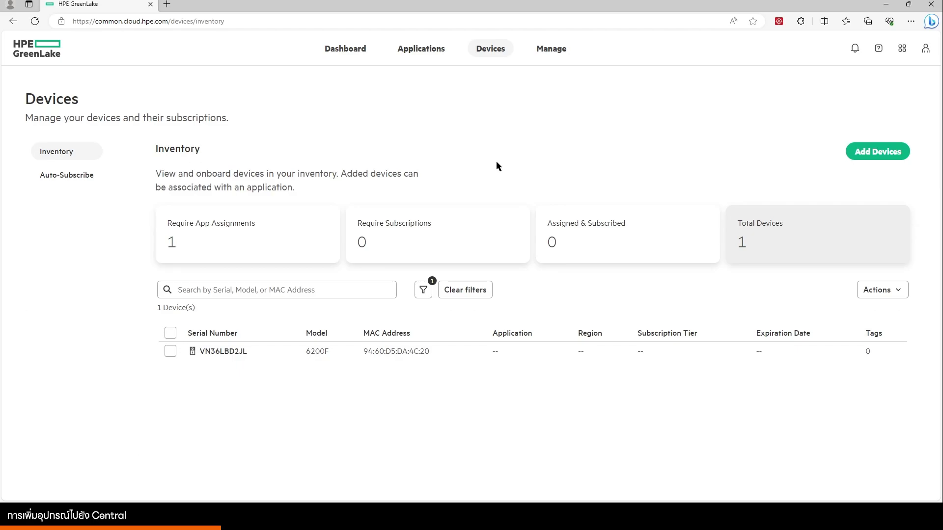
pyautogui.click(870, 155)
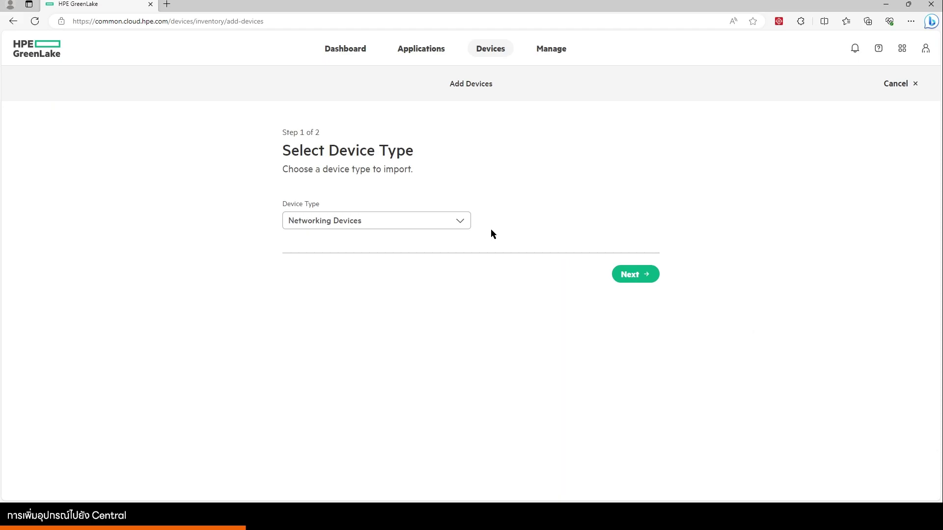
pyautogui.click(429, 228)
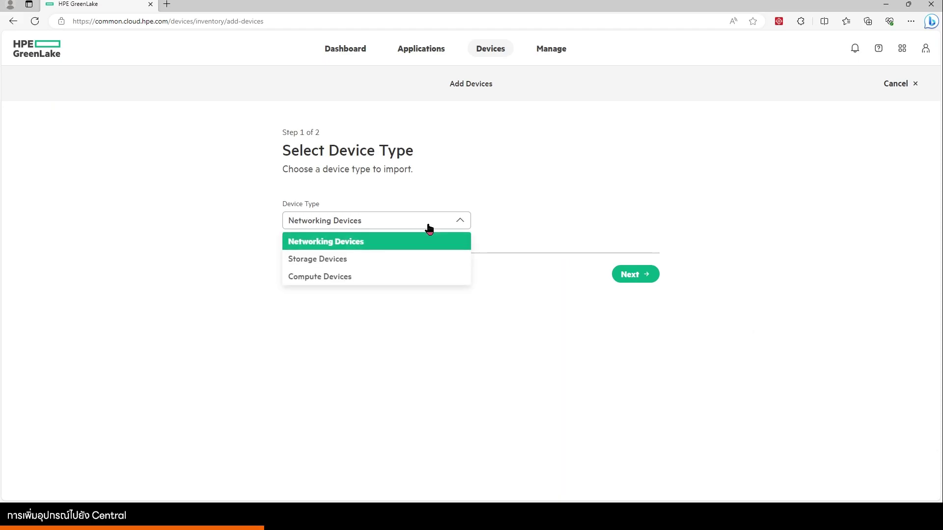
pyautogui.click(576, 293)
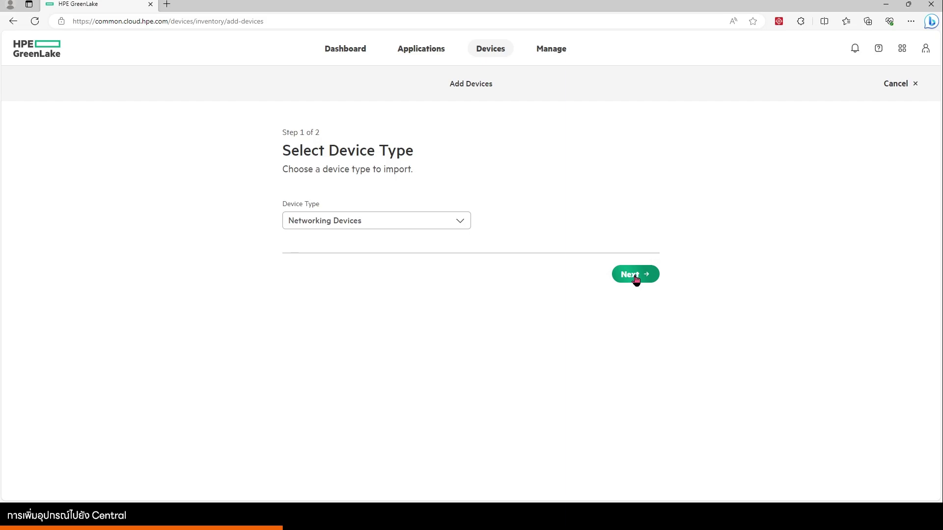
pyautogui.click(635, 276)
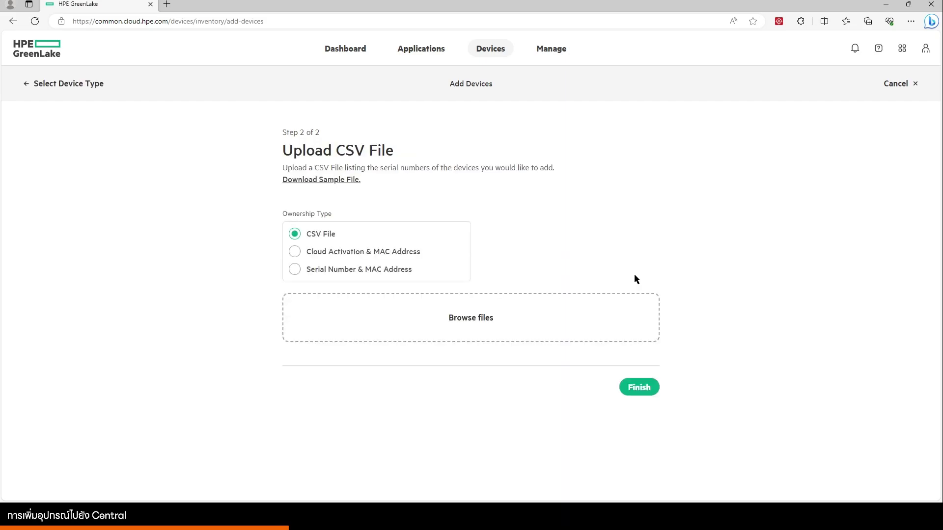
pyautogui.click(364, 273)
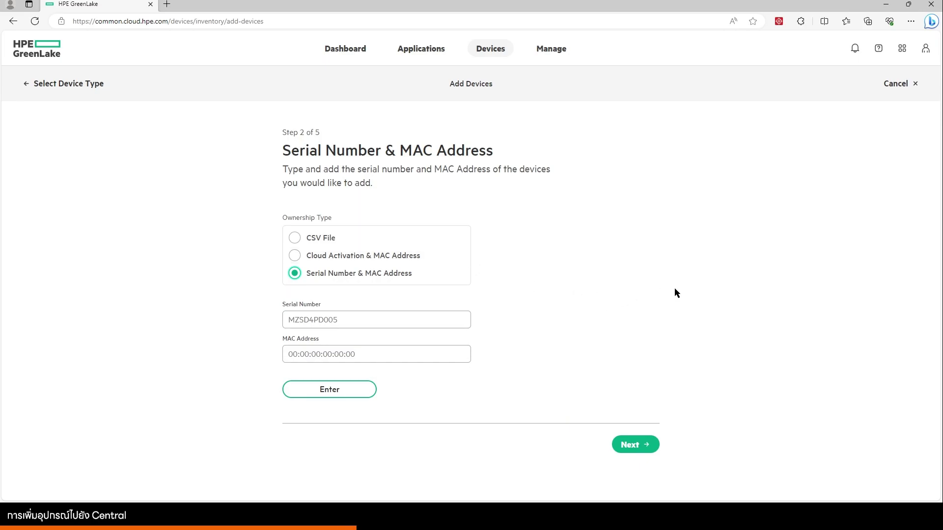
pyautogui.click(893, 90)
pyautogui.click(573, 293)
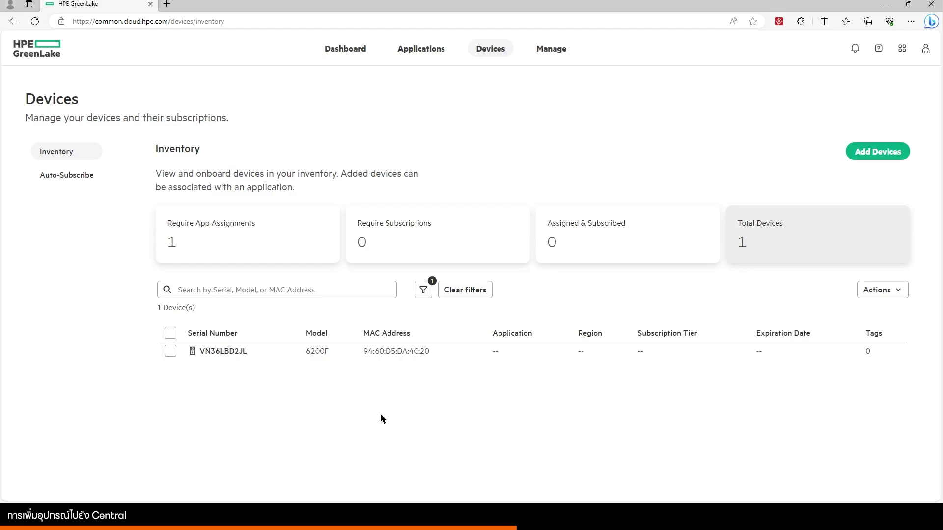
# Open the workspace's Device Subscriptions page from Manage to view its 15 subscription keys.
pyautogui.click(550, 52)
pyautogui.scroll(-1, 622, 147)
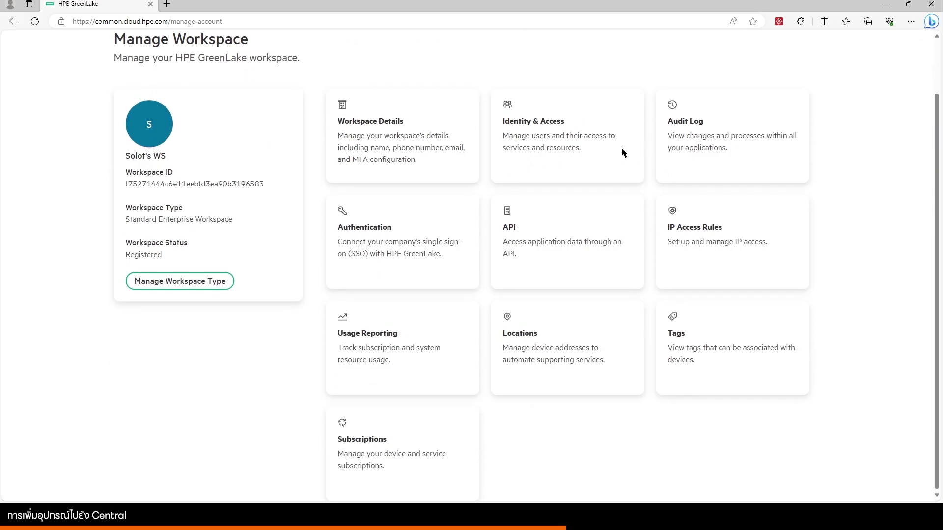
pyautogui.click(388, 441)
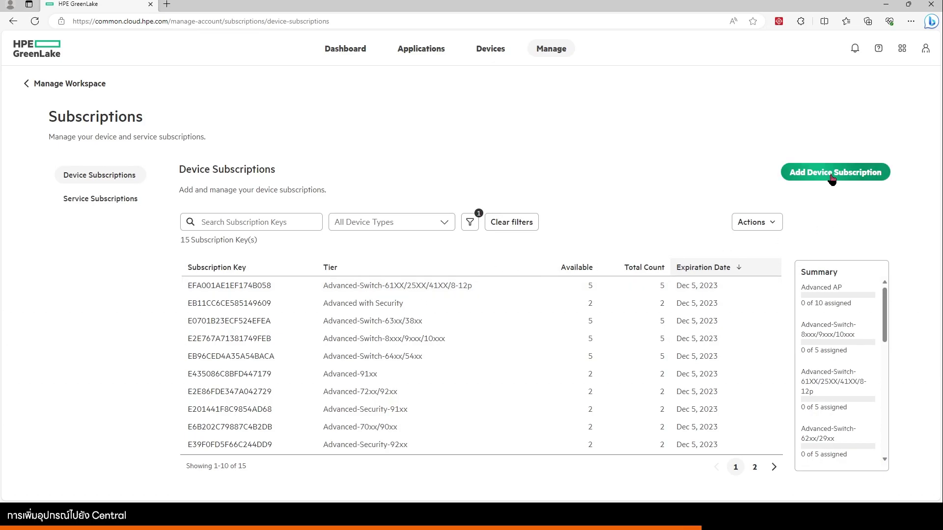
# Assign the 6200F switch to the Aruba Central application in the AP South region.
pyautogui.click(494, 51)
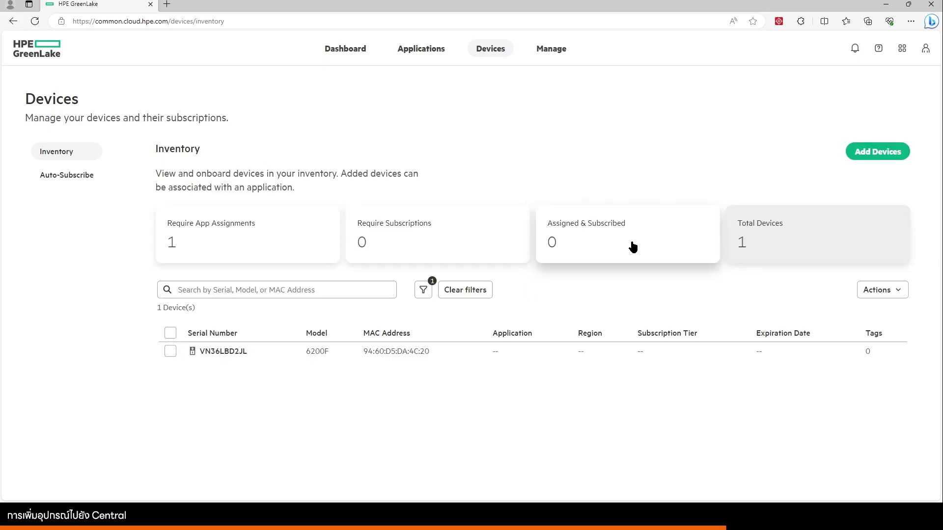
pyautogui.click(169, 352)
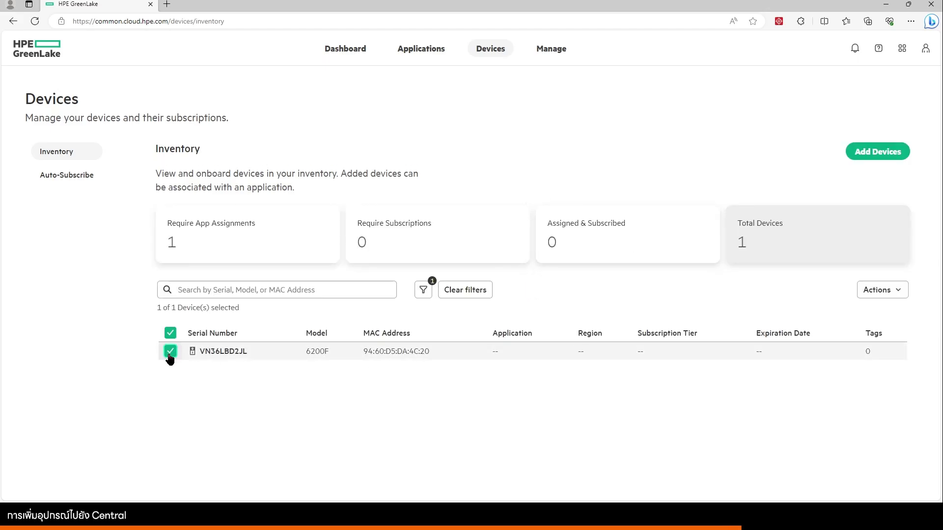
pyautogui.click(896, 295)
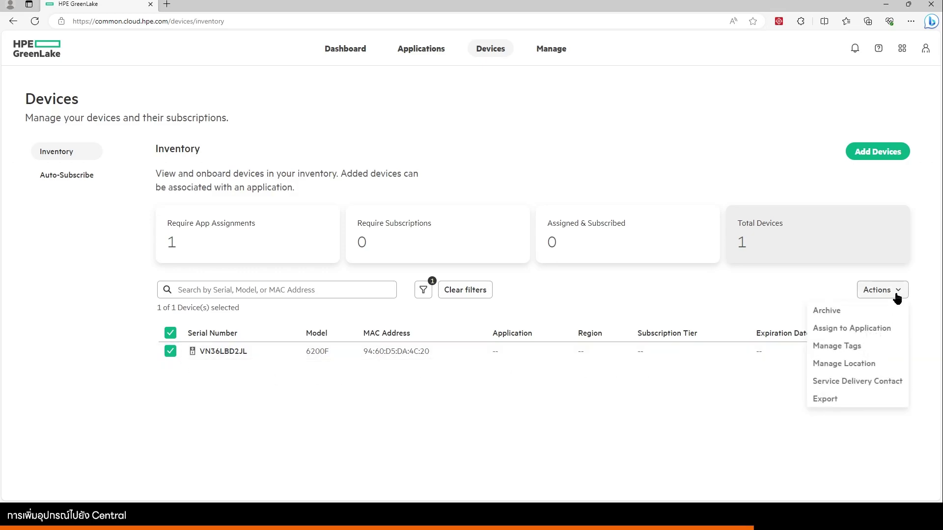
pyautogui.click(863, 329)
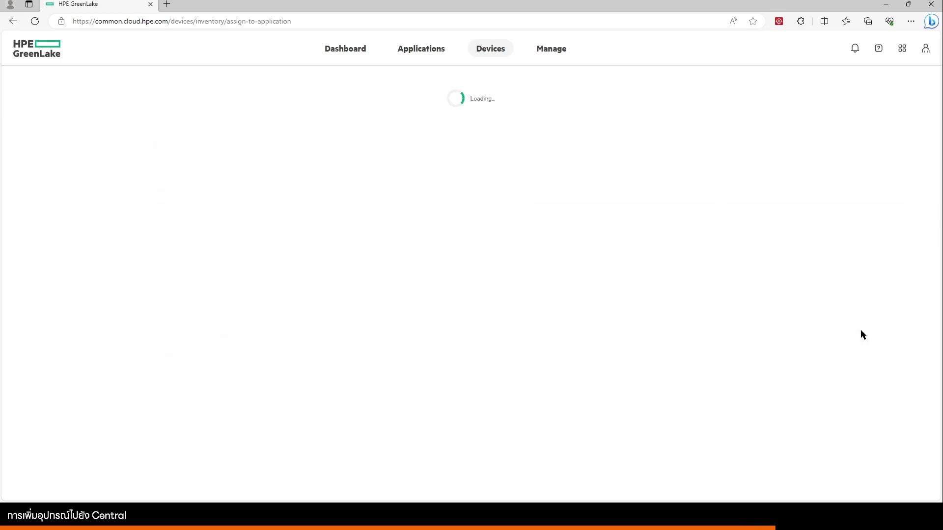
pyautogui.click(441, 243)
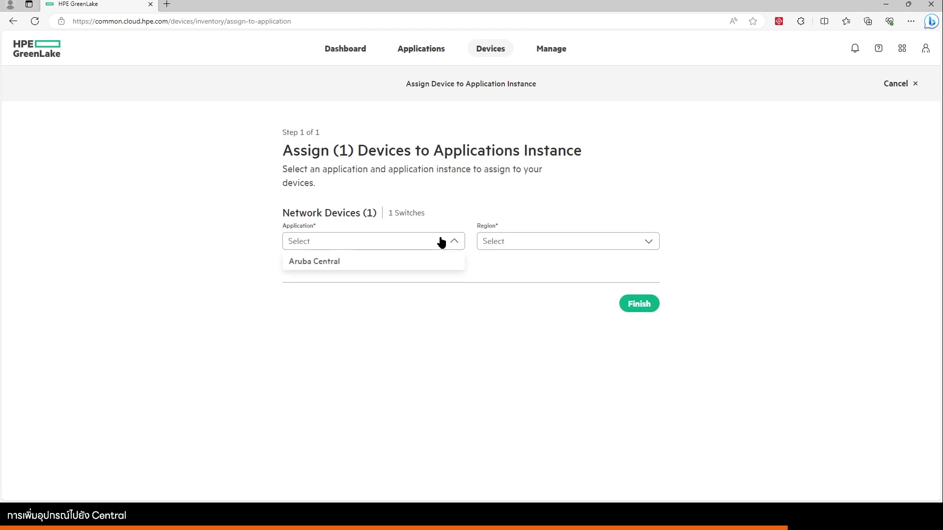
pyautogui.click(420, 266)
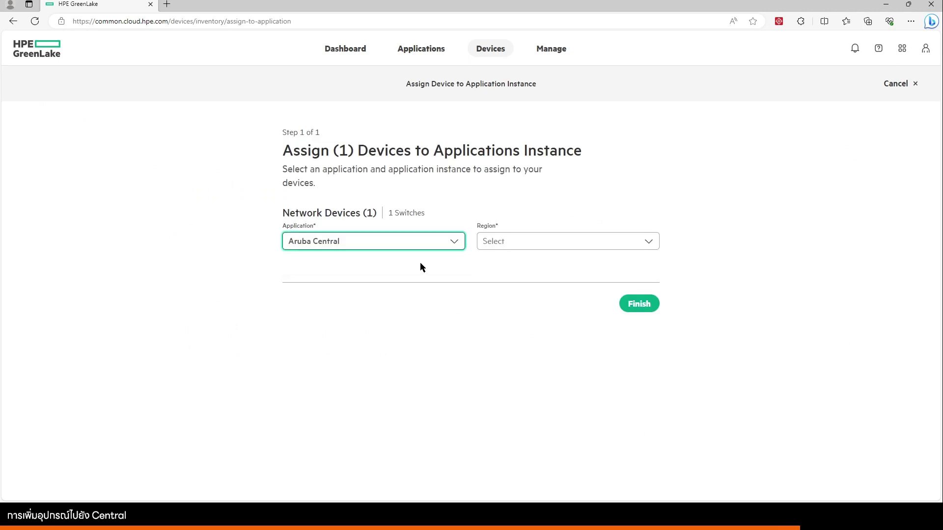
pyautogui.click(547, 246)
pyautogui.click(545, 265)
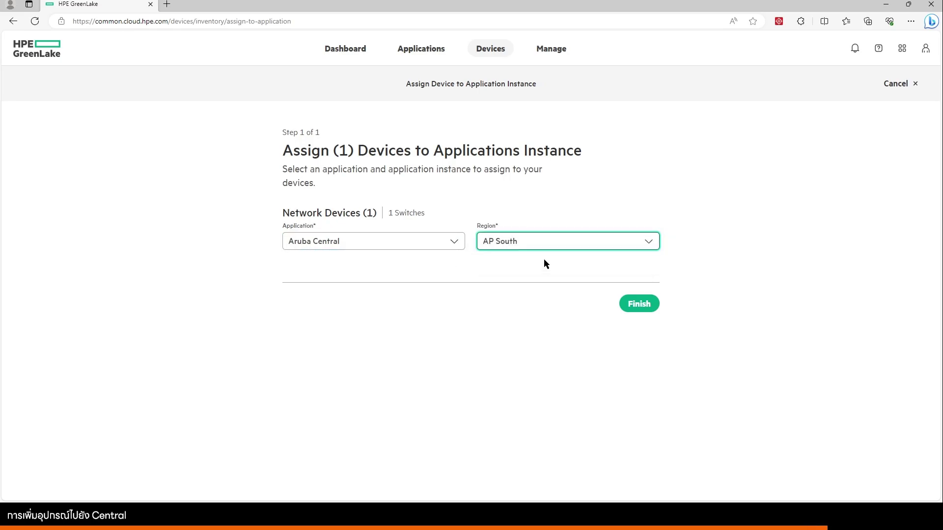
pyautogui.click(640, 304)
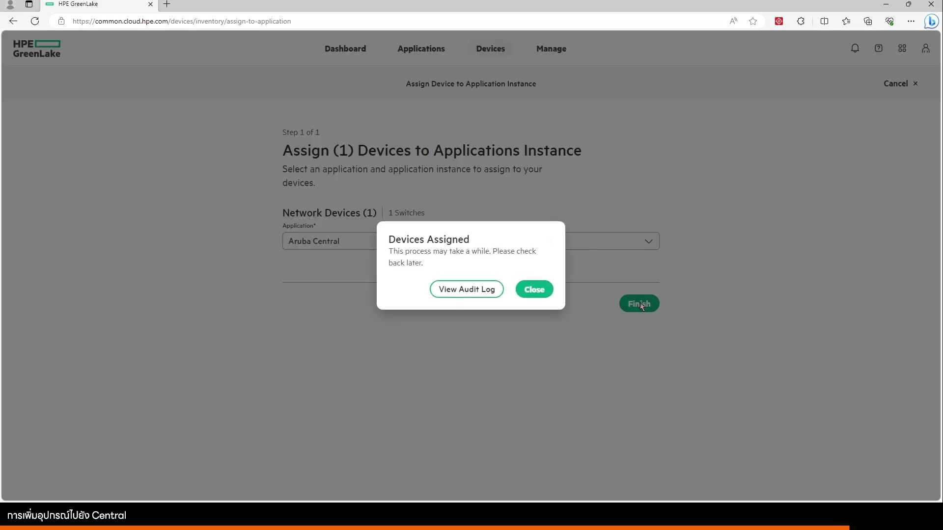
pyautogui.click(535, 294)
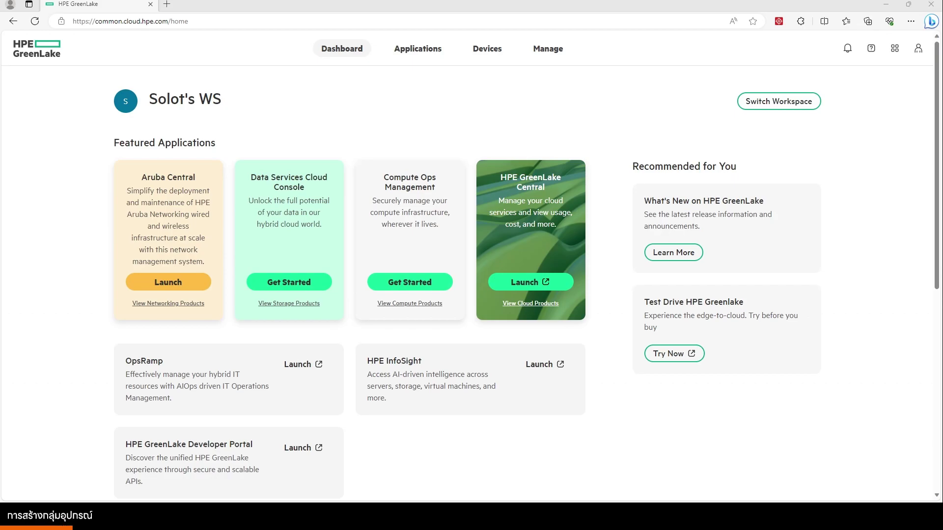
# Launch Aruba Central from its card on the GreenLake dashboard.
pyautogui.click(183, 282)
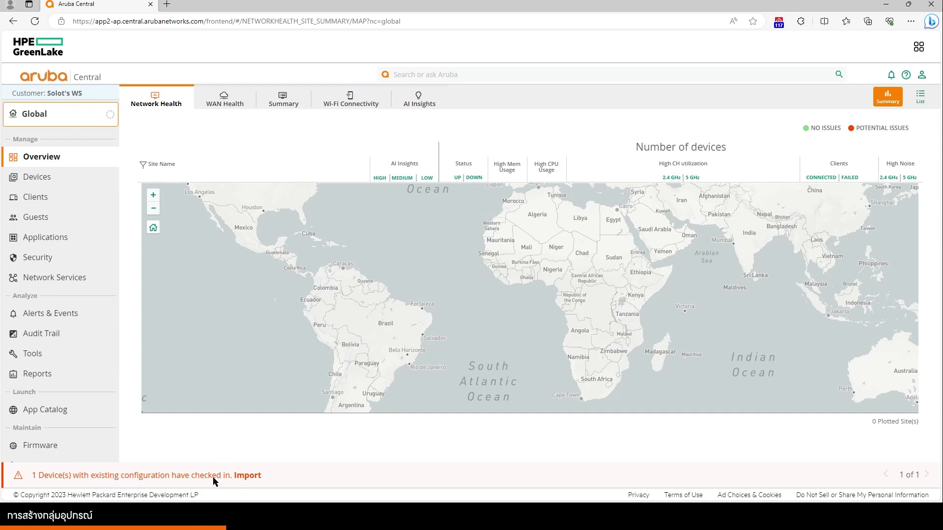
# Import the checked-in 6200 switch from Unprovisioned devices and begin a new device group.
pyautogui.click(247, 477)
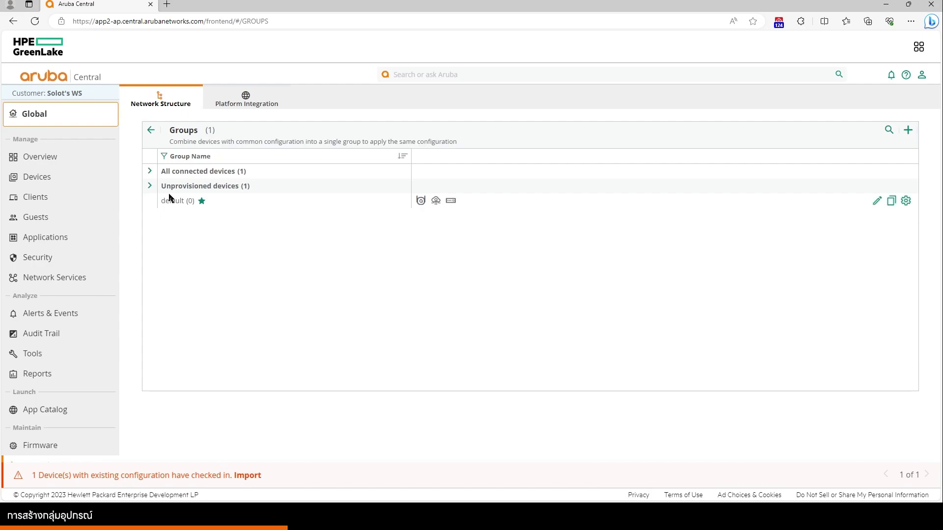
pyautogui.click(150, 186)
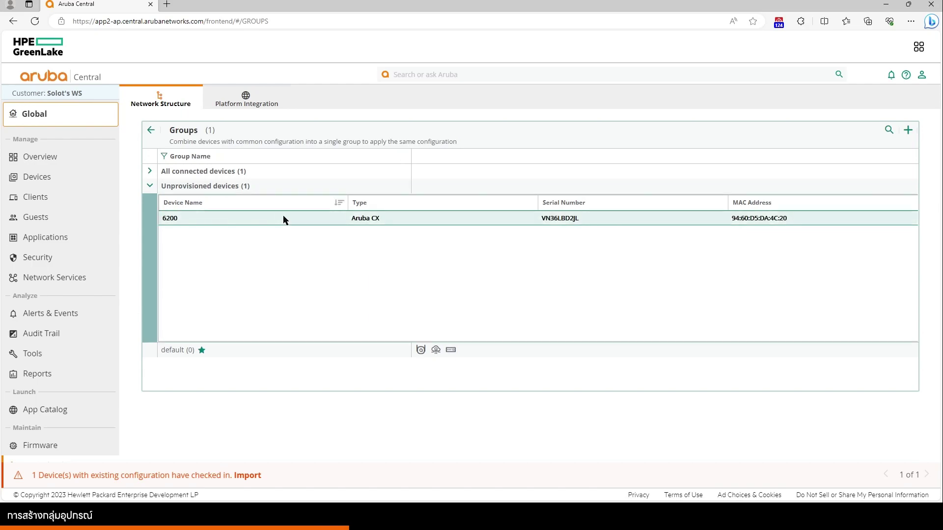
pyautogui.click(284, 219)
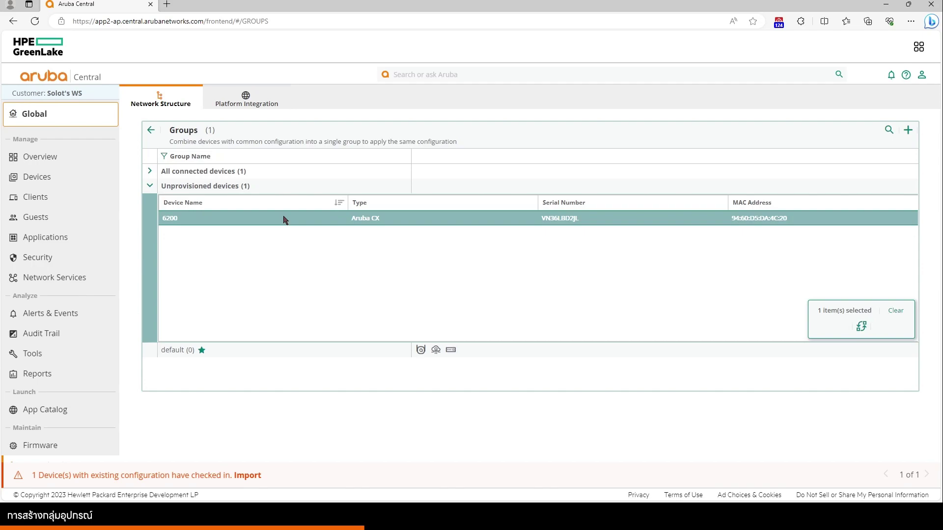
pyautogui.click(907, 130)
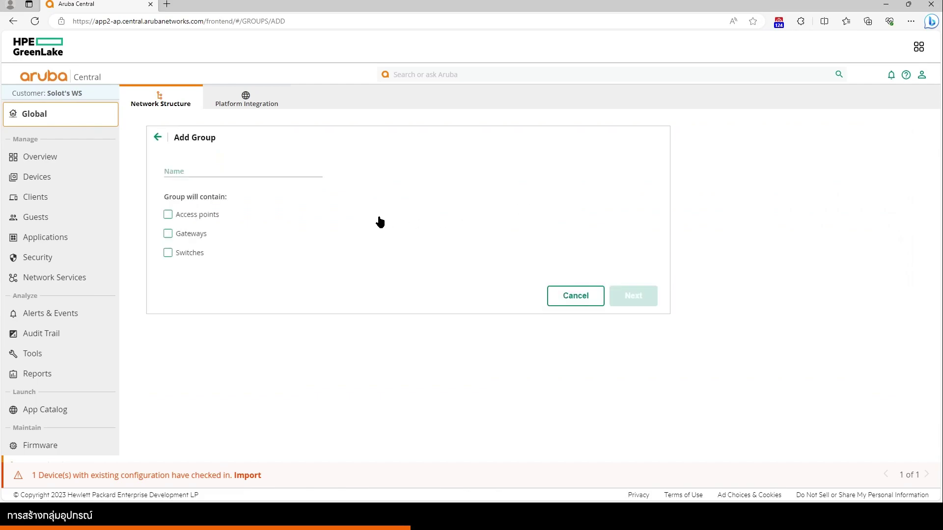
# Create a switch group named 'CX Switch' limited to AOS-CX switches.
pyautogui.click(226, 167)
pyautogui.write('CX Switch')
pyautogui.click(168, 253)
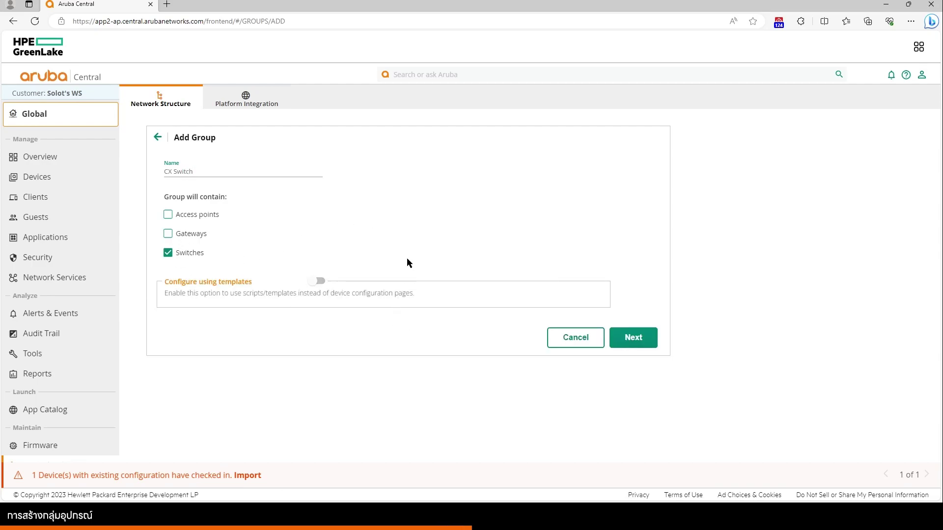
pyautogui.click(632, 345)
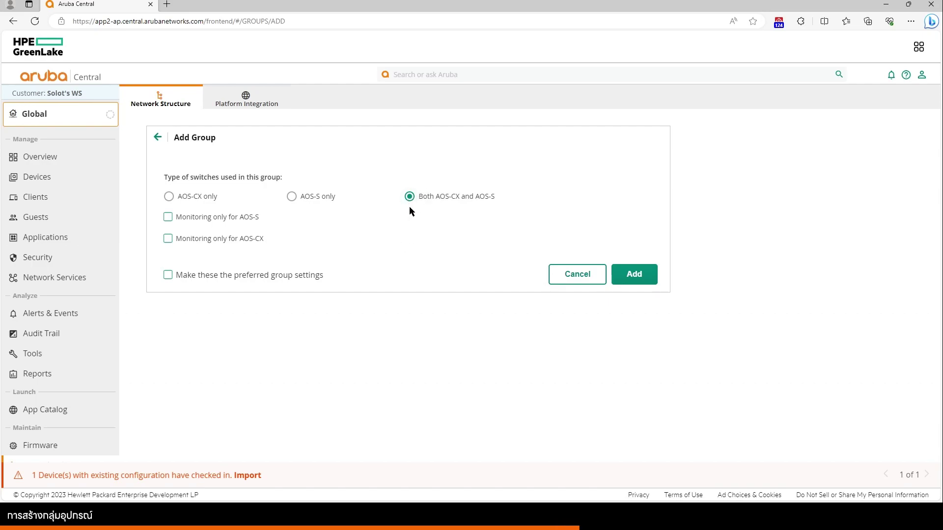
pyautogui.click(181, 198)
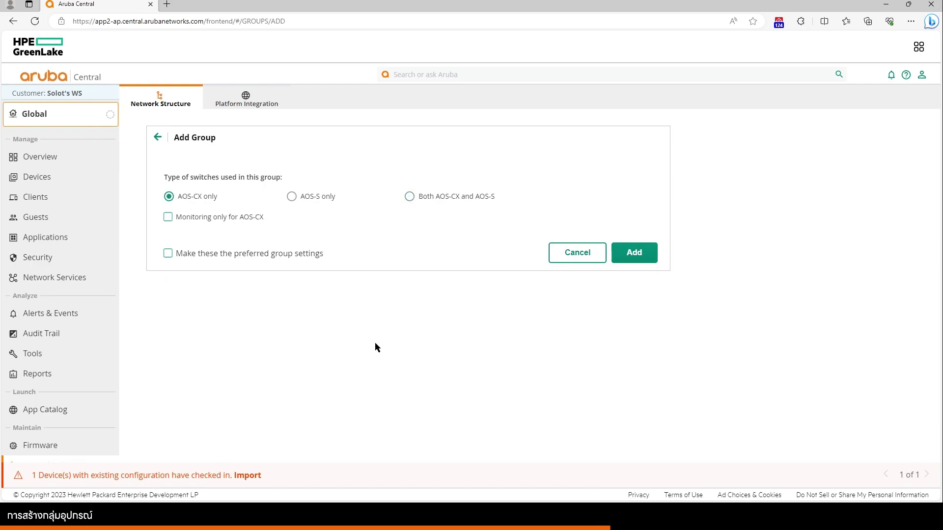
pyautogui.click(643, 260)
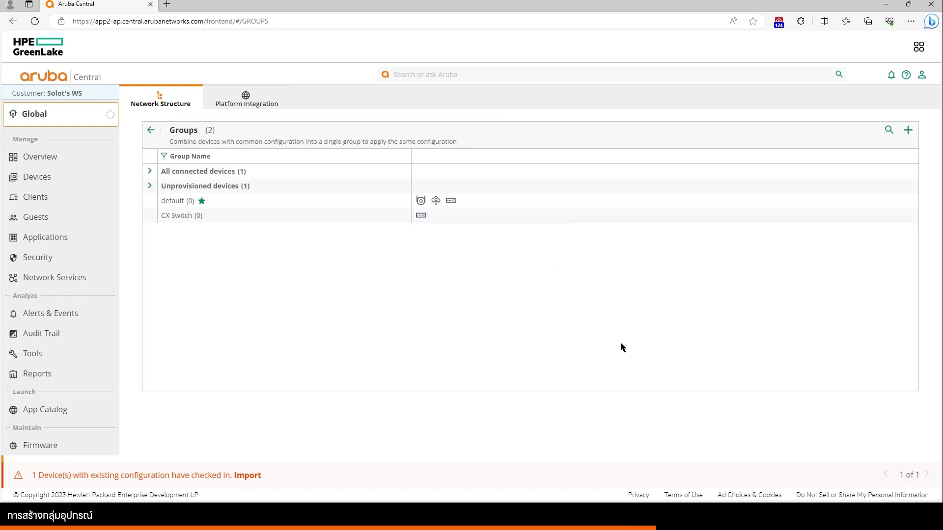
pyautogui.moveTo(214, 217)
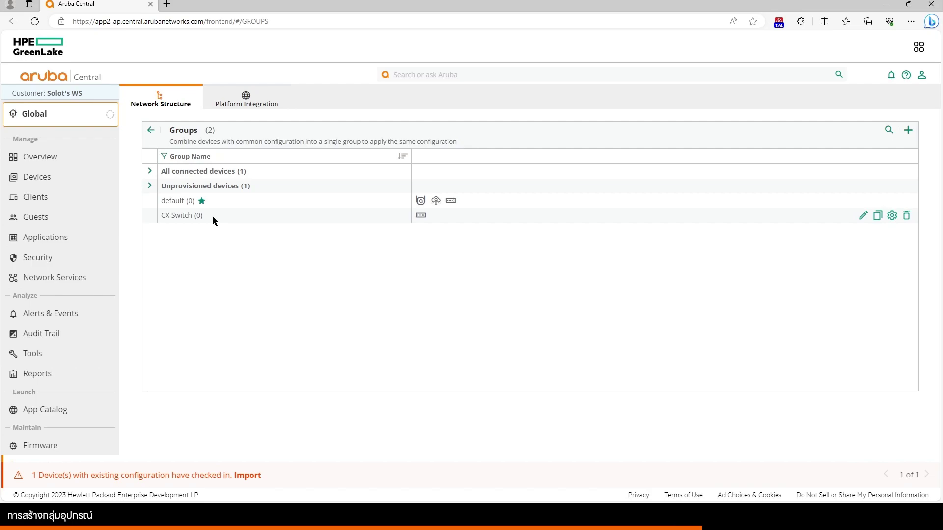
# Move the 6200 switch from Unprovisioned devices into the CX Switch group.
pyautogui.click(150, 185)
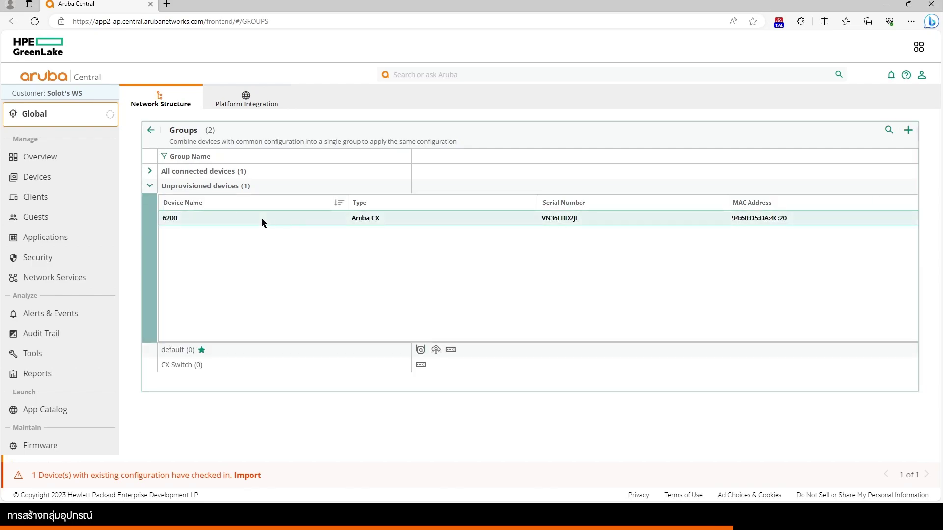
pyautogui.click(311, 219)
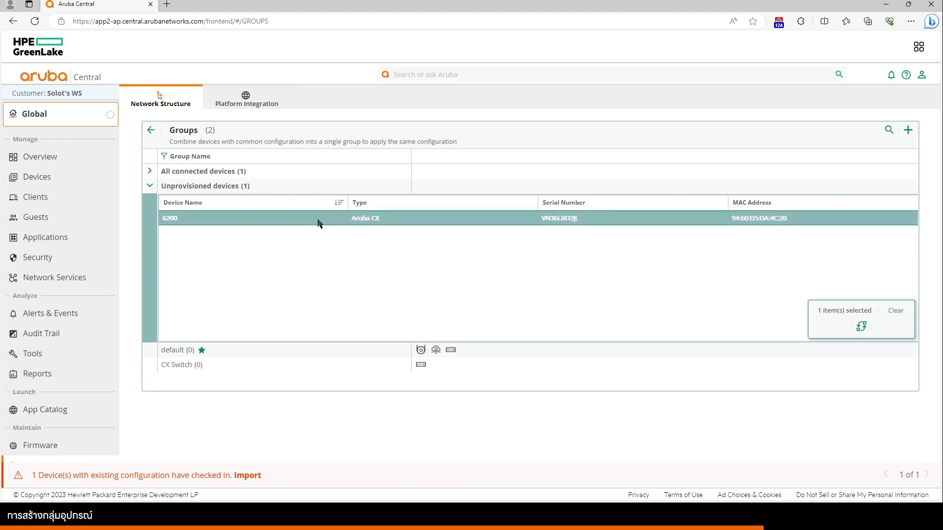
pyautogui.click(862, 328)
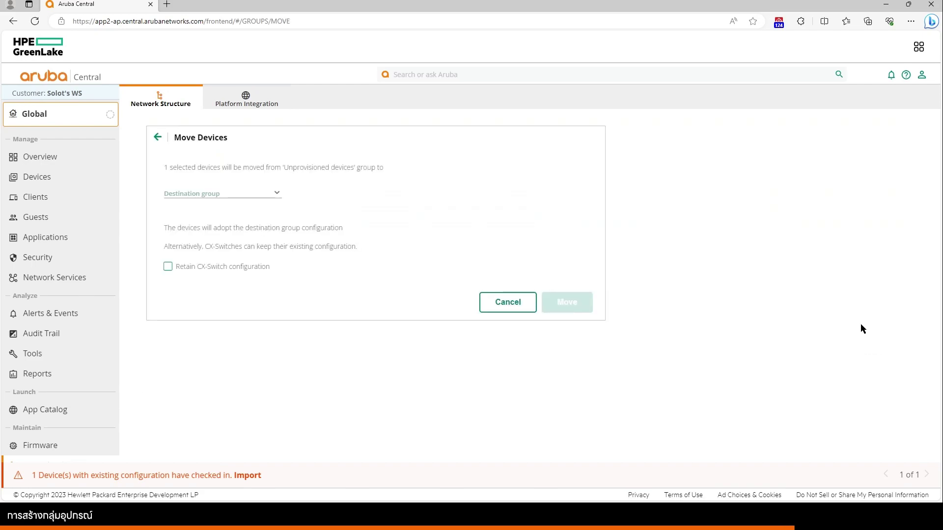
pyautogui.click(275, 192)
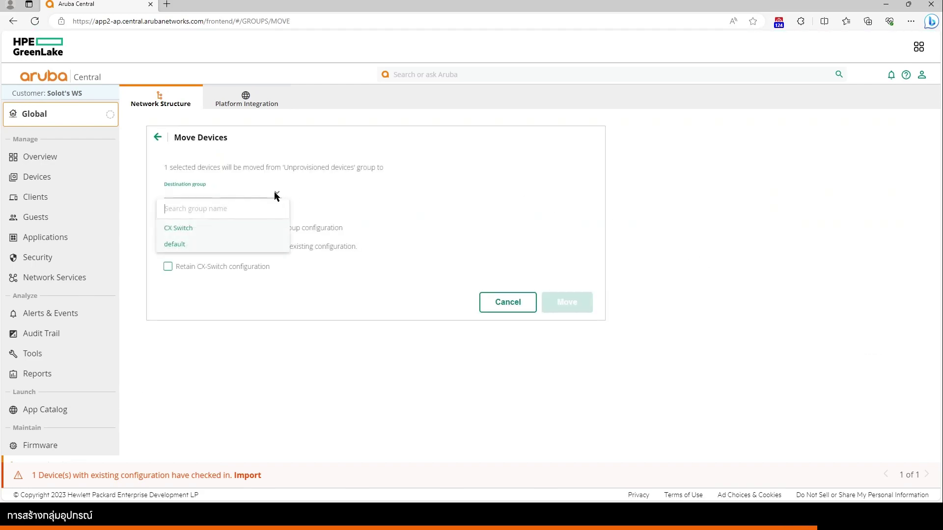
pyautogui.click(247, 231)
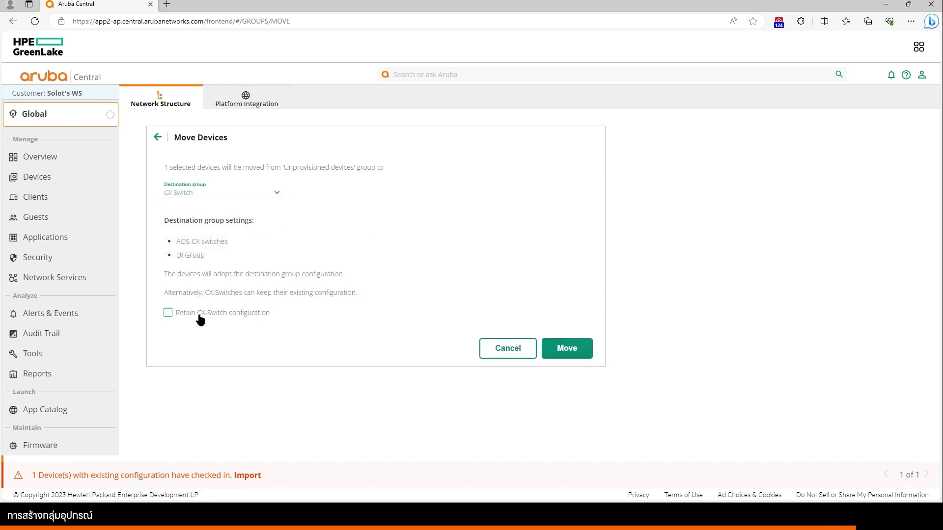
pyautogui.click(554, 347)
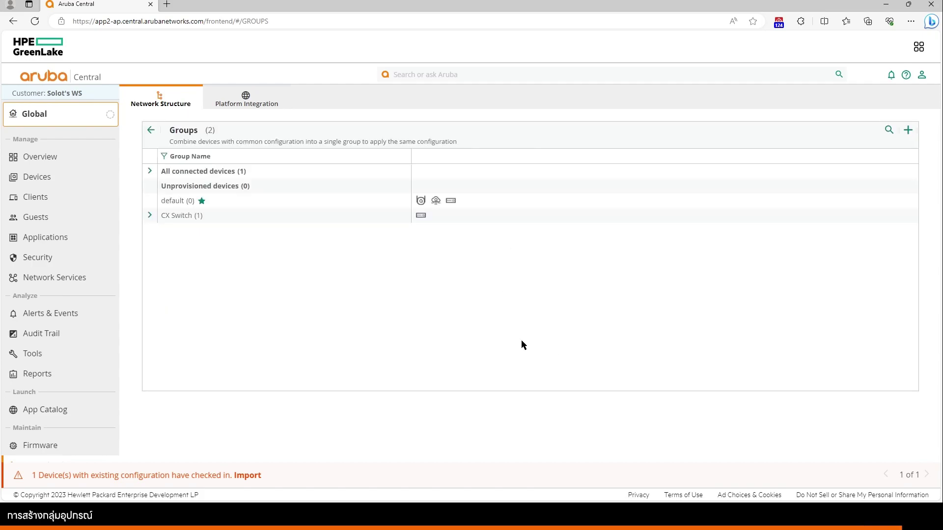
pyautogui.click(150, 215)
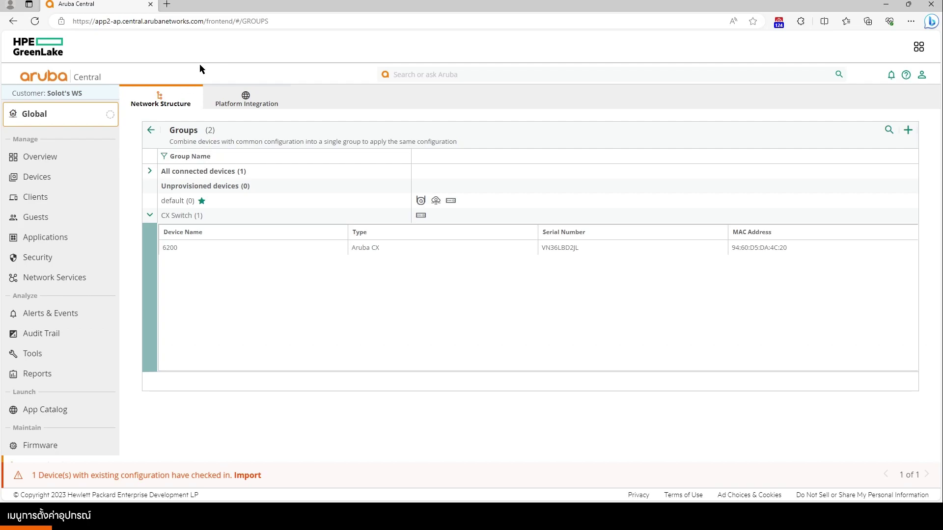
# Switch the context to the CX Switch group and list its switches, showing the 6200 online.
pyautogui.click(60, 125)
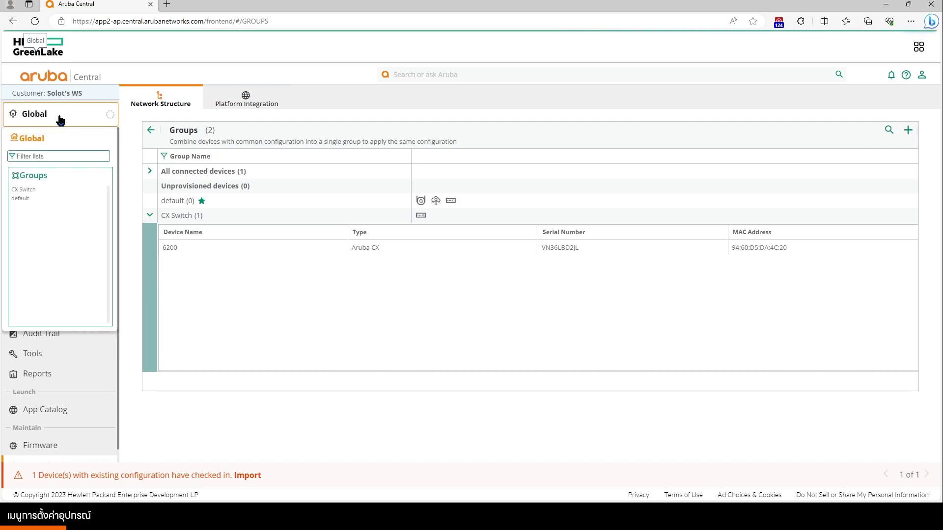
pyautogui.click(31, 191)
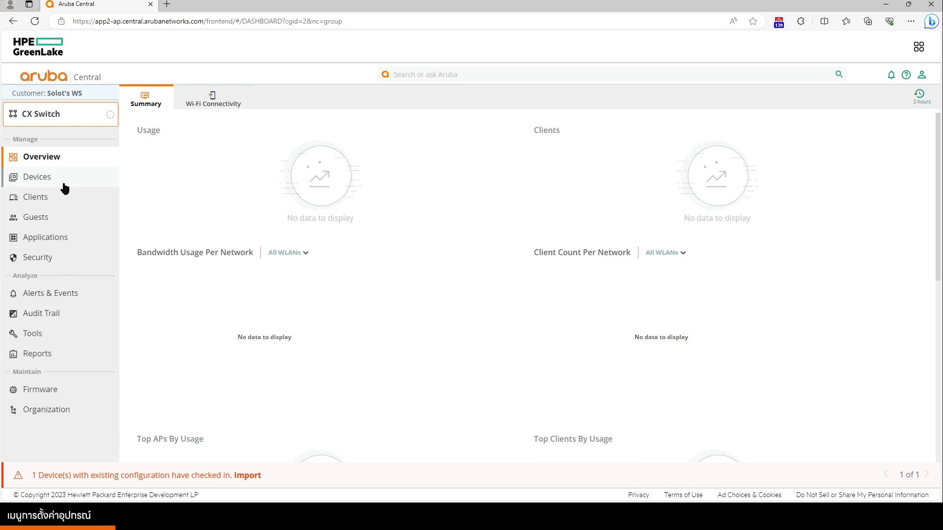
pyautogui.click(64, 187)
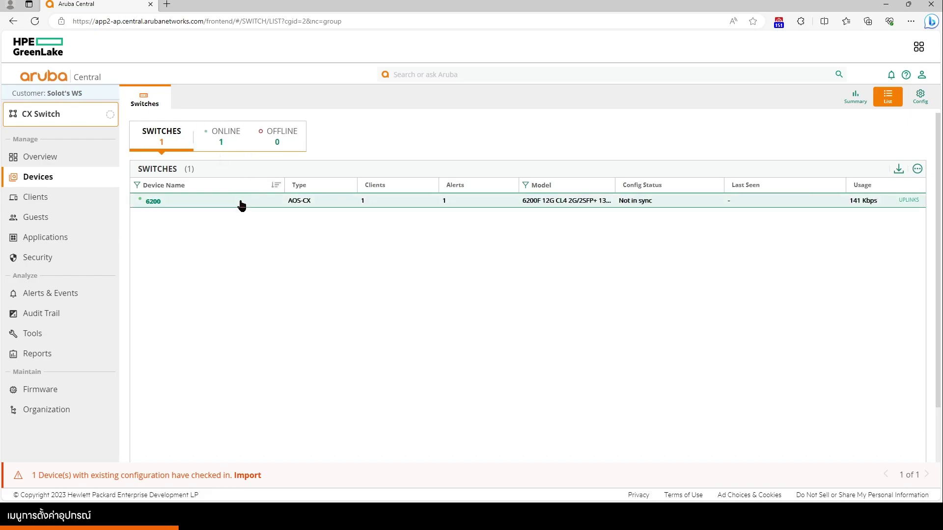
# Open the CX Switch group's configuration and save an administrator device password.
pyautogui.click(918, 103)
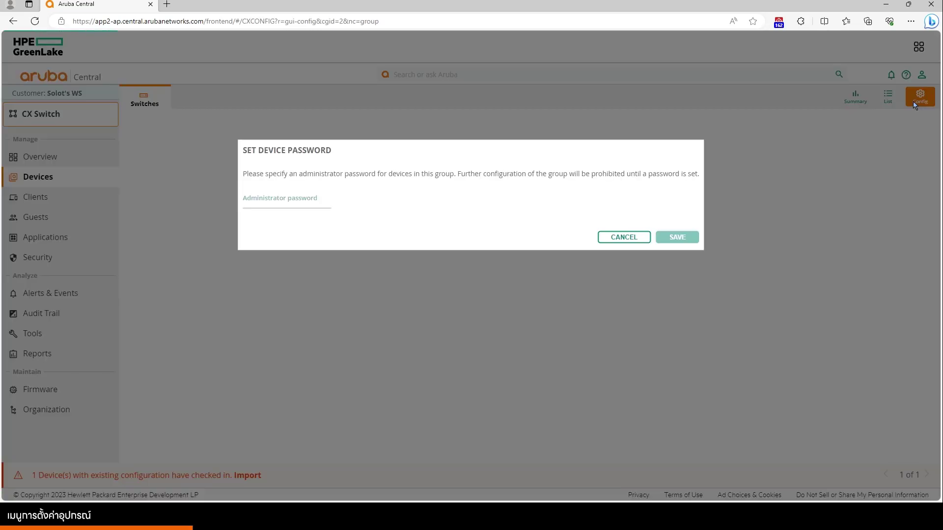
pyautogui.click(292, 196)
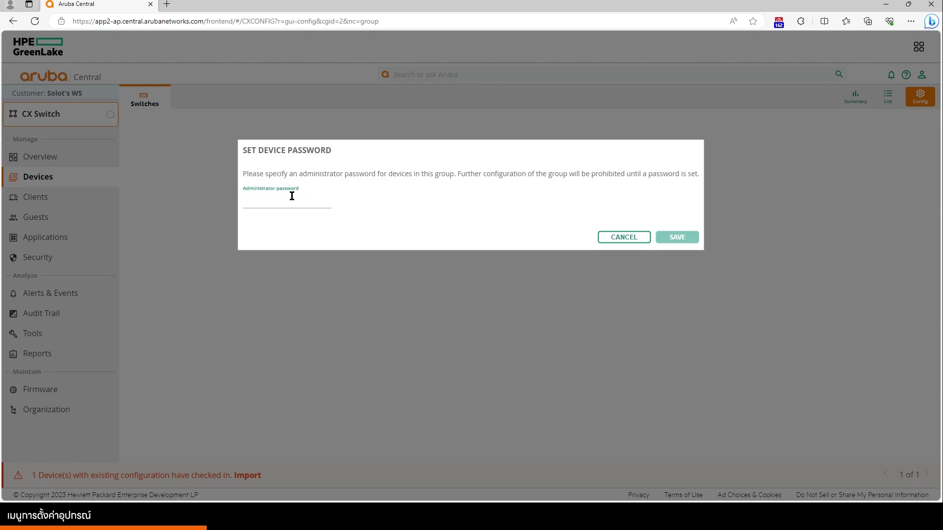
pyautogui.write('aaaaa')
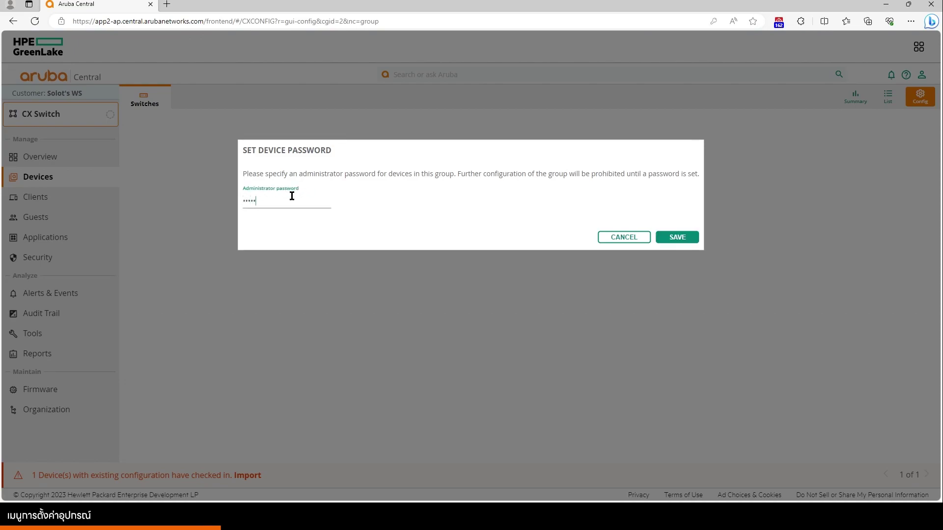
pyautogui.press('BackSpace')
pyautogui.press('BackSpace')
pyautogui.press('BackSpace')
pyautogui.press('BackSpace')
pyautogui.write('aaaaaaaa')
pyautogui.click(682, 239)
pyautogui.click(670, 237)
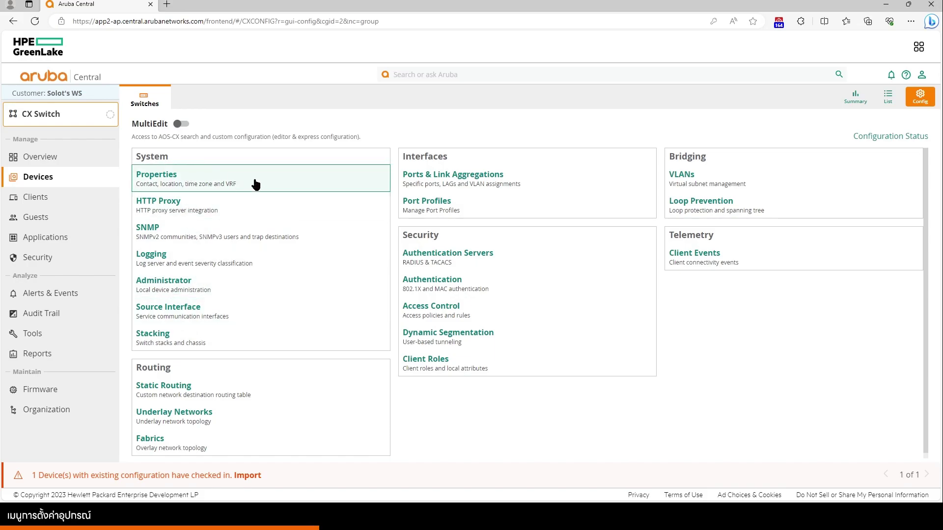
pyautogui.click(208, 289)
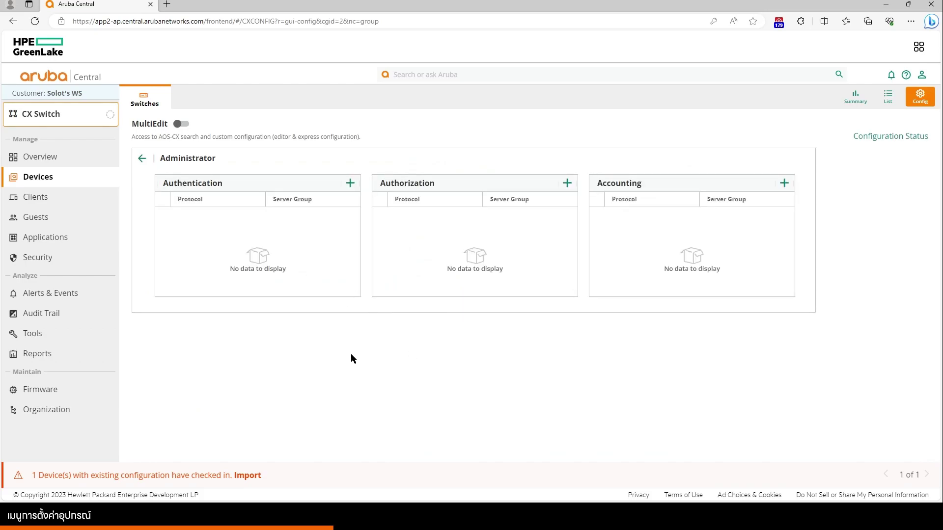
pyautogui.click(142, 158)
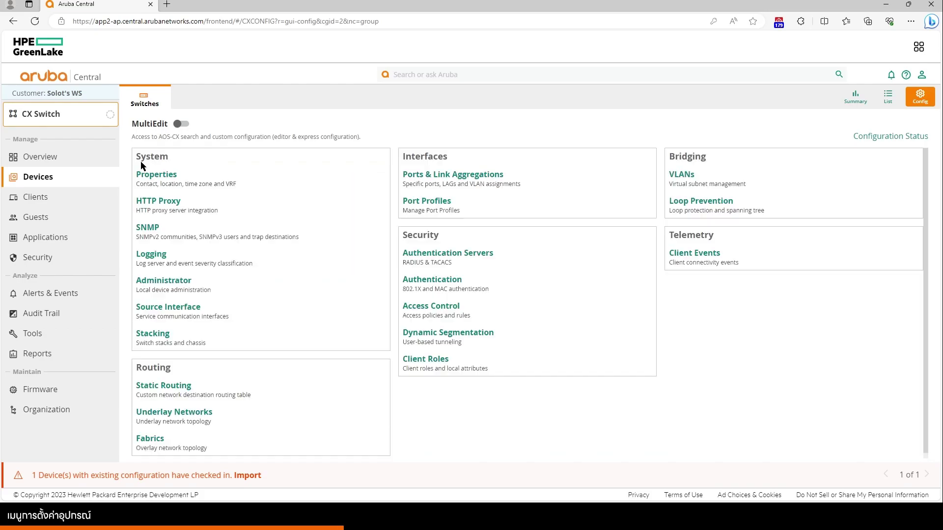
# Add VLAN ID 10 named VLAN10 with description VLAN10 to the CX Switch group.
pyautogui.click(712, 189)
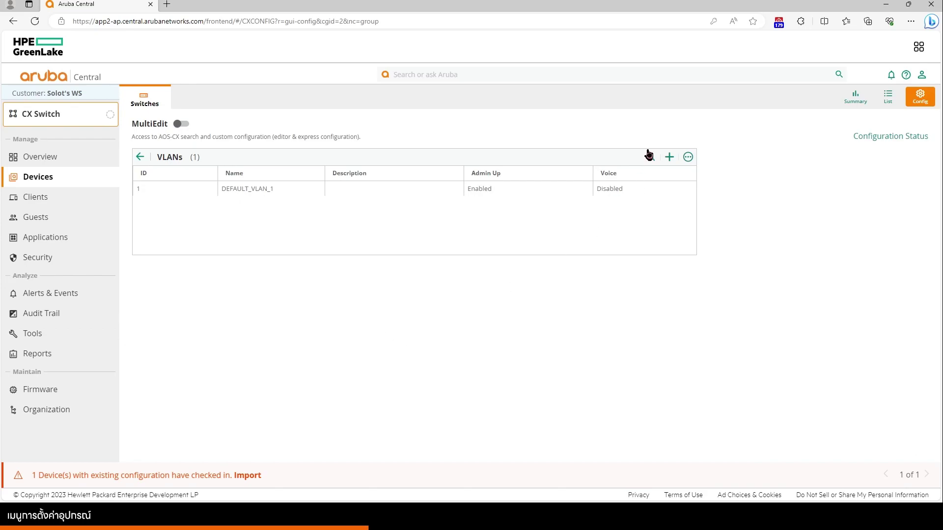
pyautogui.click(669, 159)
pyautogui.click(201, 183)
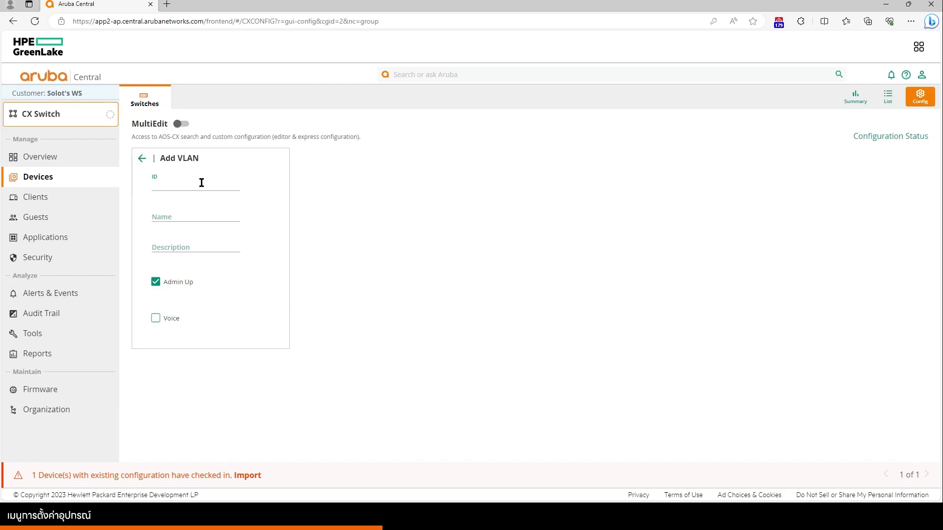
pyautogui.write('10')
pyautogui.press('Tab')
pyautogui.write('VLAN10')
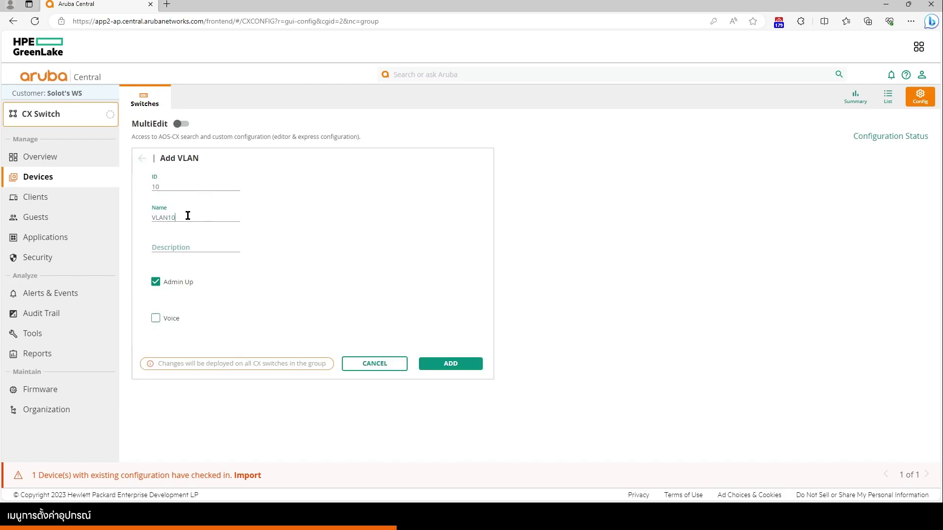
pyautogui.click(196, 246)
pyautogui.write('VLAN10')
pyautogui.click(457, 364)
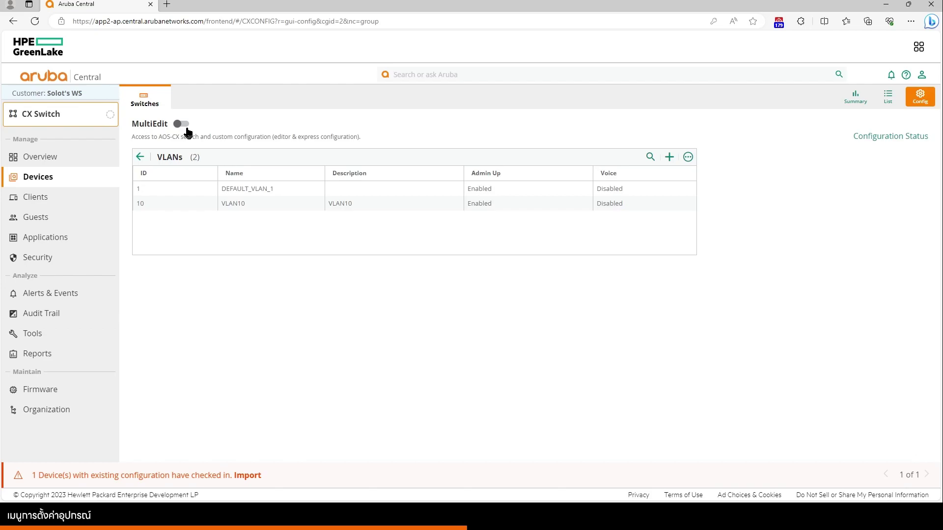
# Return to the group configuration menu, turn MultiEdit on to view the devices, then off again.
pyautogui.click(148, 158)
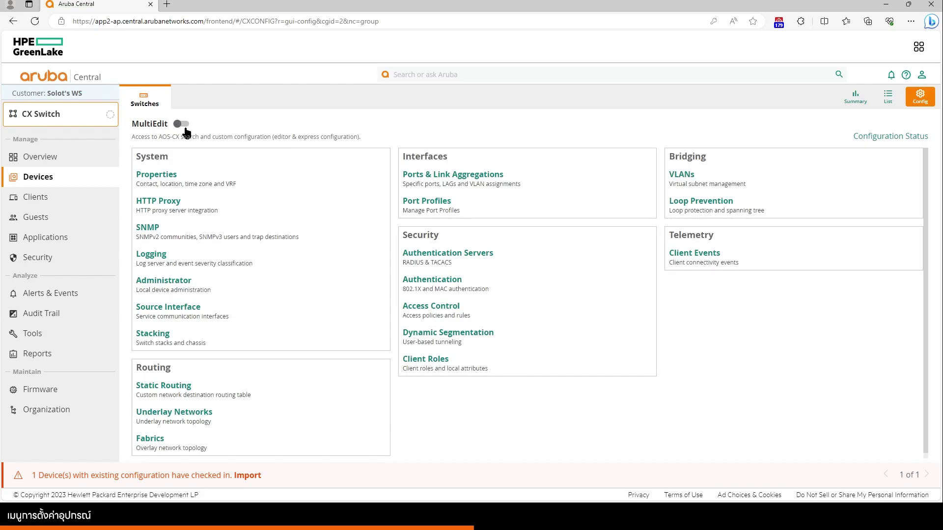
pyautogui.click(183, 124)
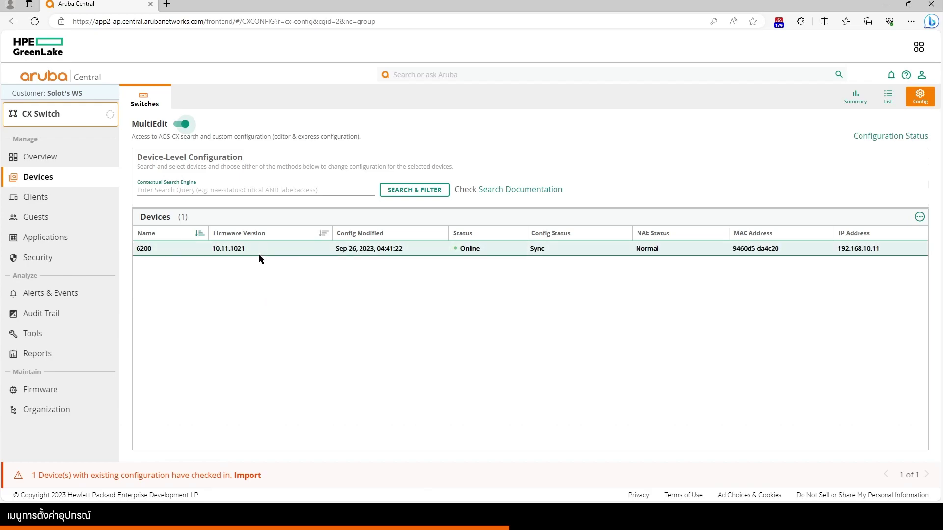
pyautogui.click(186, 123)
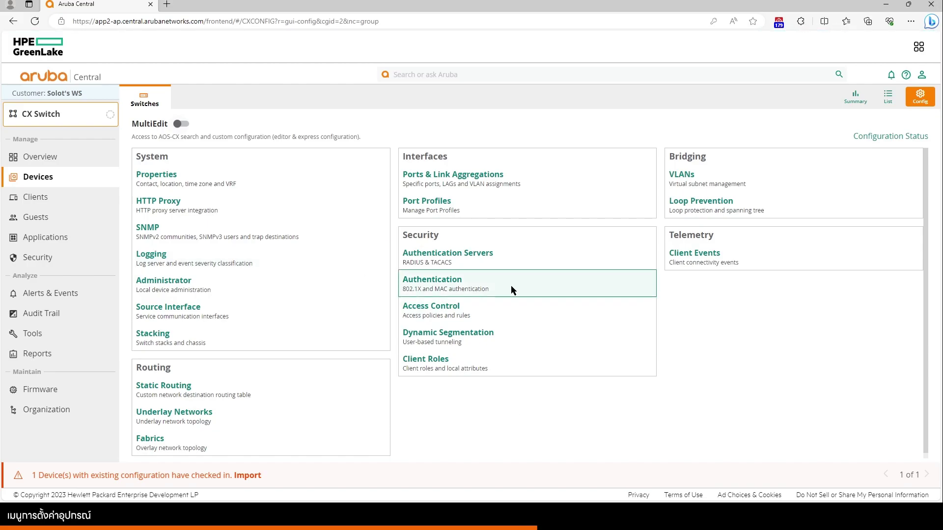
# Change port 1/1/9 to Access VLAN mode on VLAN 10, save it, and return to the overview.
pyautogui.click(483, 186)
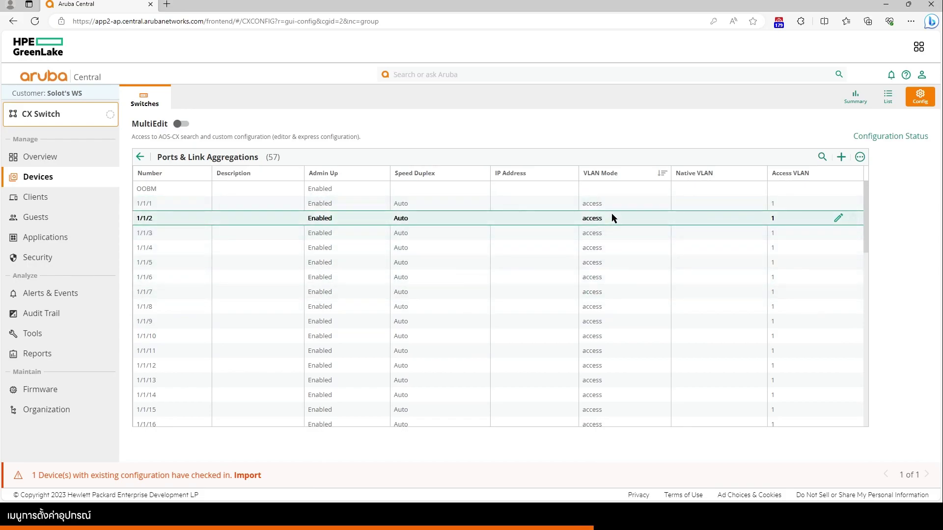
pyautogui.click(268, 323)
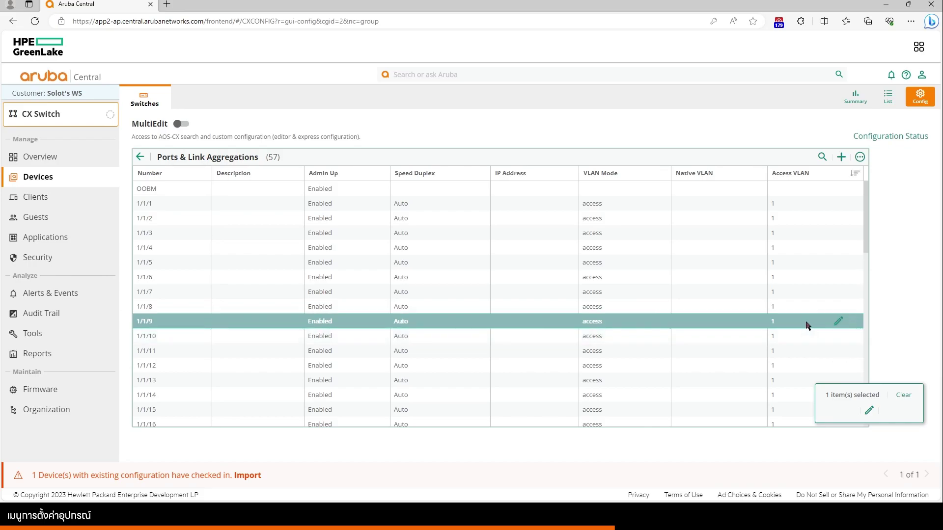
pyautogui.click(838, 322)
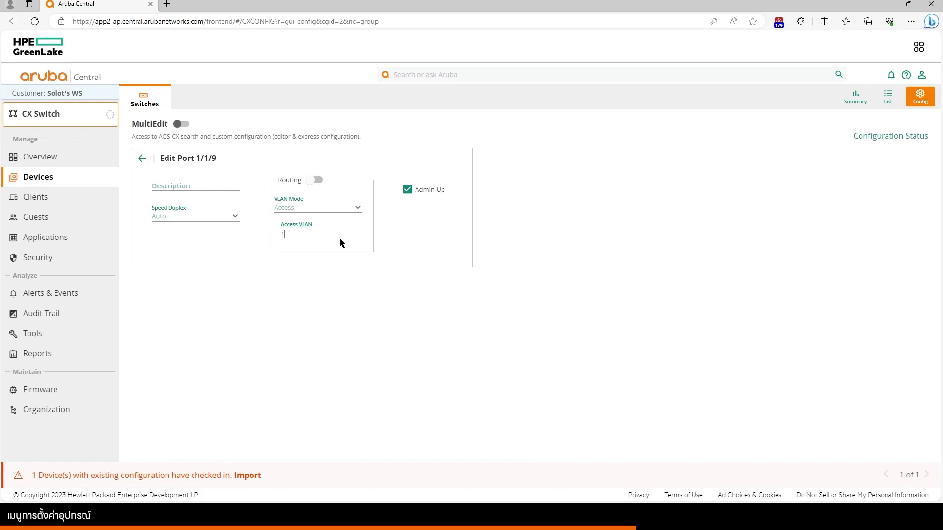
pyautogui.click(353, 209)
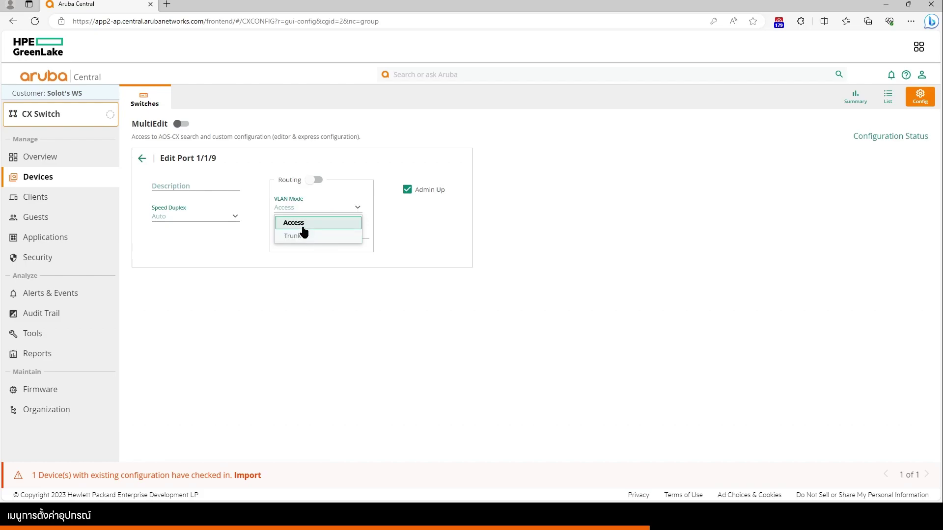
pyautogui.click(332, 236)
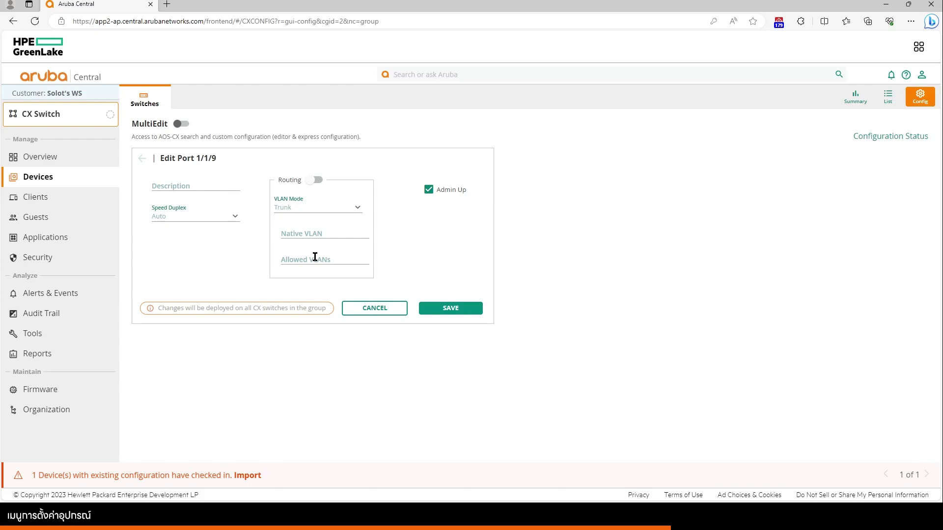
pyautogui.click(341, 211)
pyautogui.click(332, 226)
pyautogui.click(311, 234)
pyautogui.write('0')
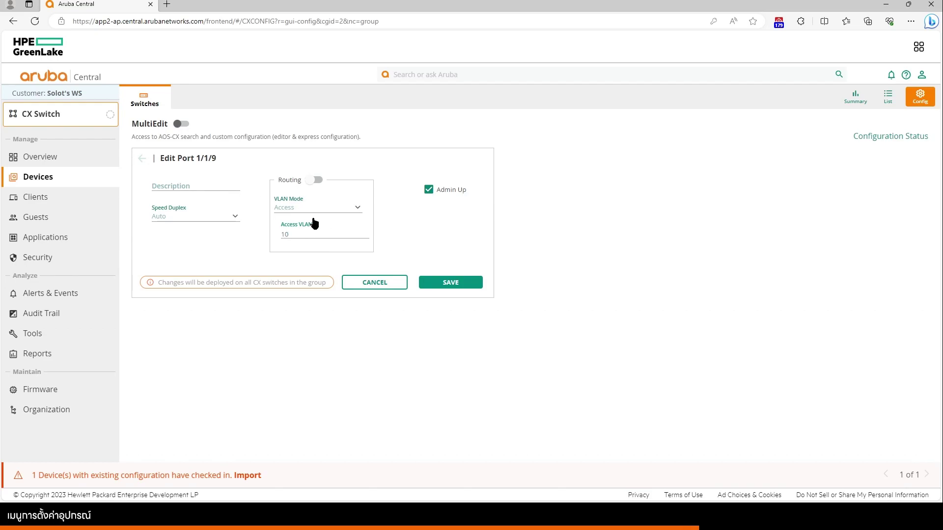
pyautogui.click(456, 284)
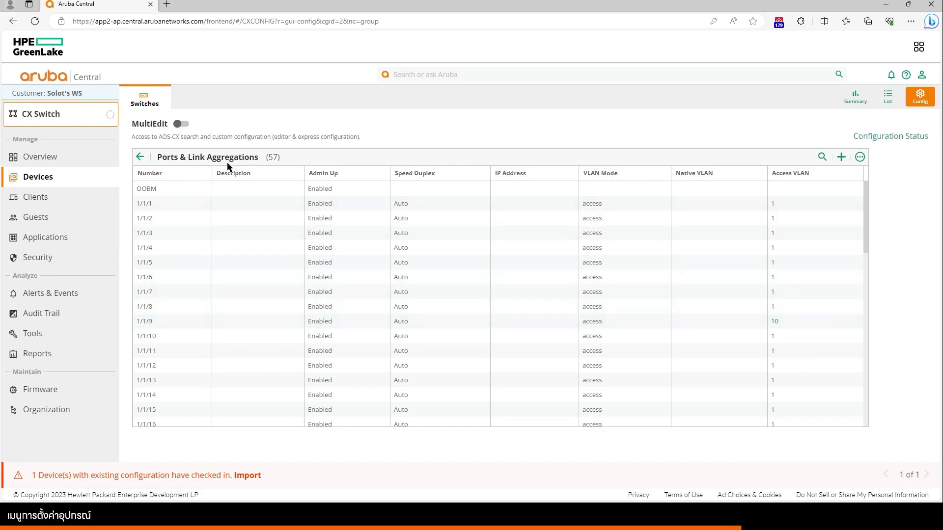
pyautogui.click(140, 157)
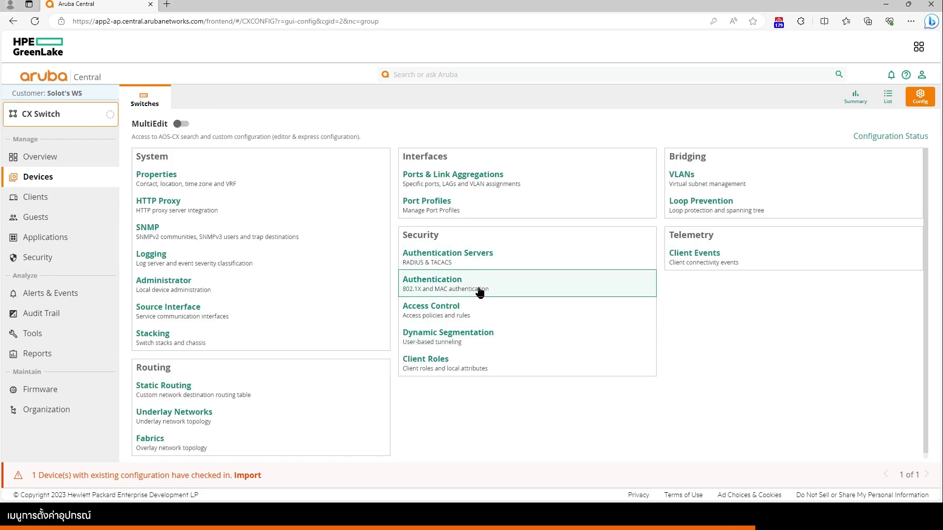
pyautogui.click(229, 189)
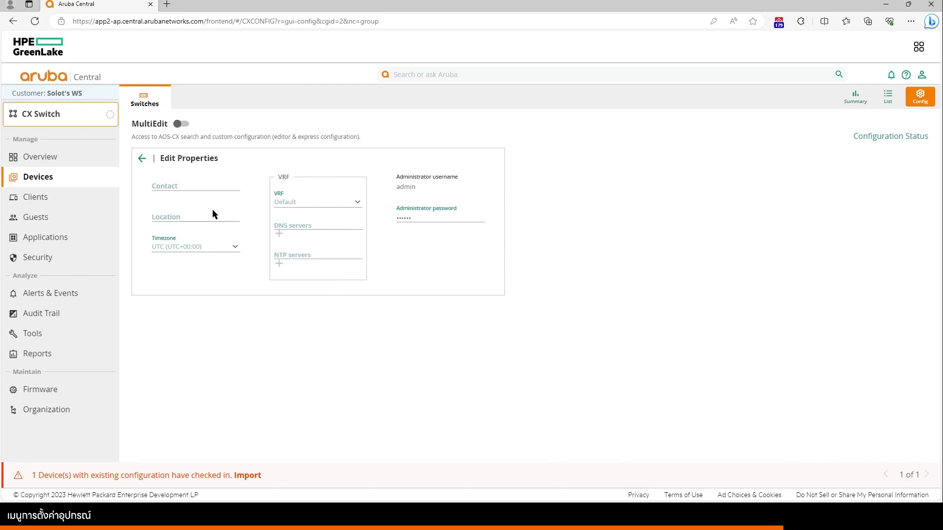
pyautogui.click(143, 160)
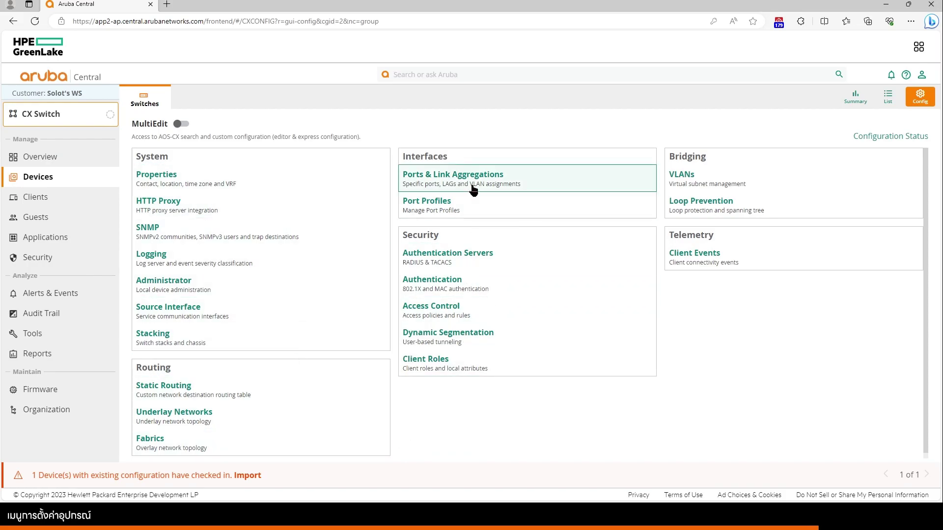
pyautogui.click(476, 288)
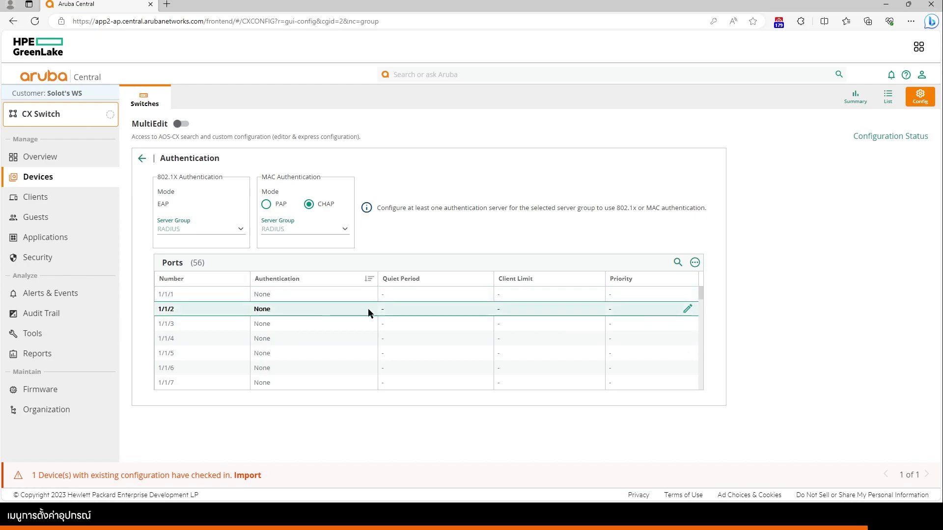
pyautogui.click(688, 311)
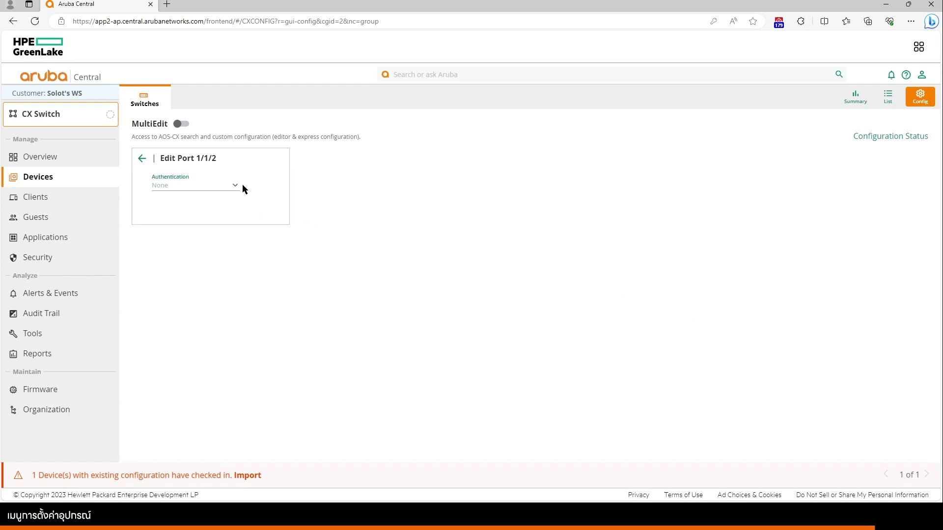
pyautogui.click(235, 186)
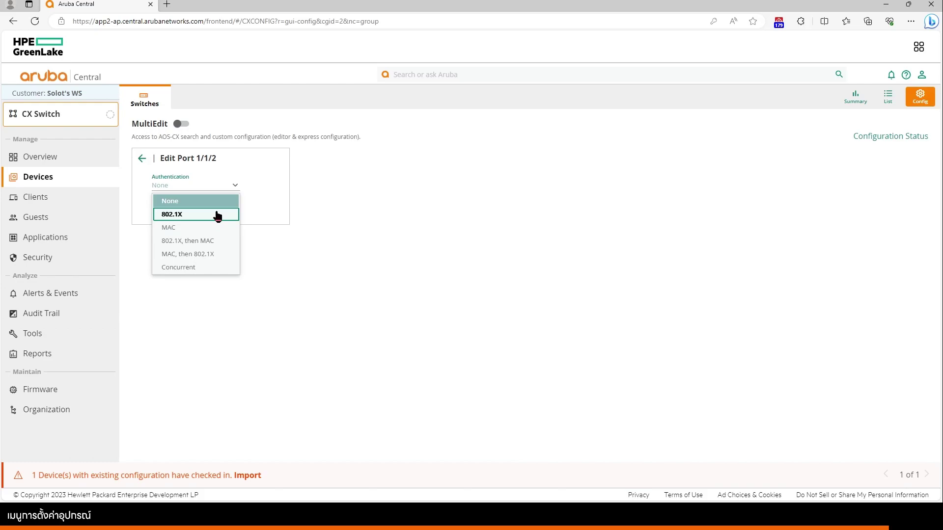
pyautogui.click(142, 159)
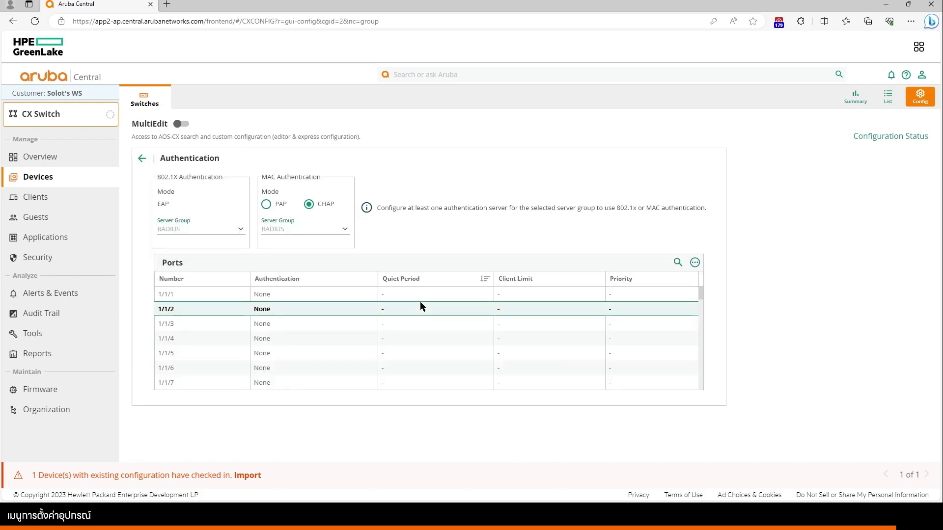
pyautogui.click(142, 158)
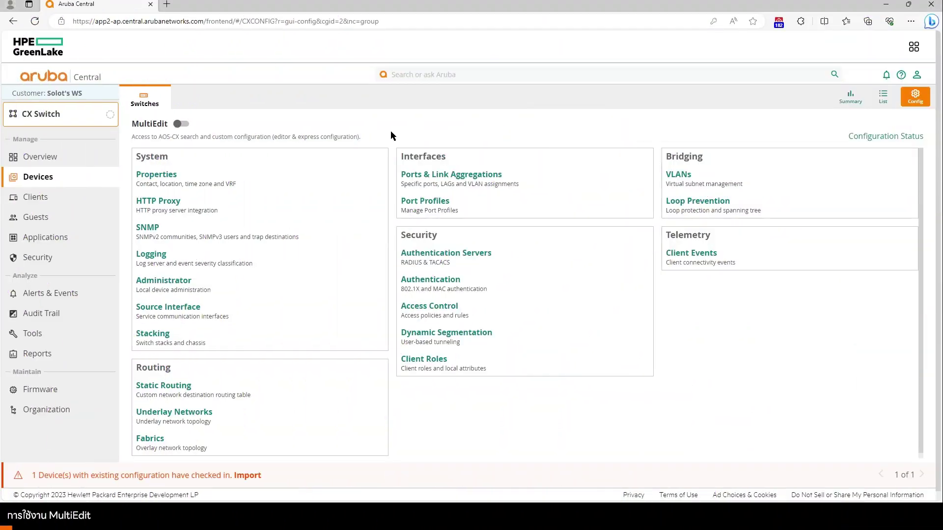
# Turn on MultiEdit and open the 6200 switch's full configuration.
pyautogui.click(181, 124)
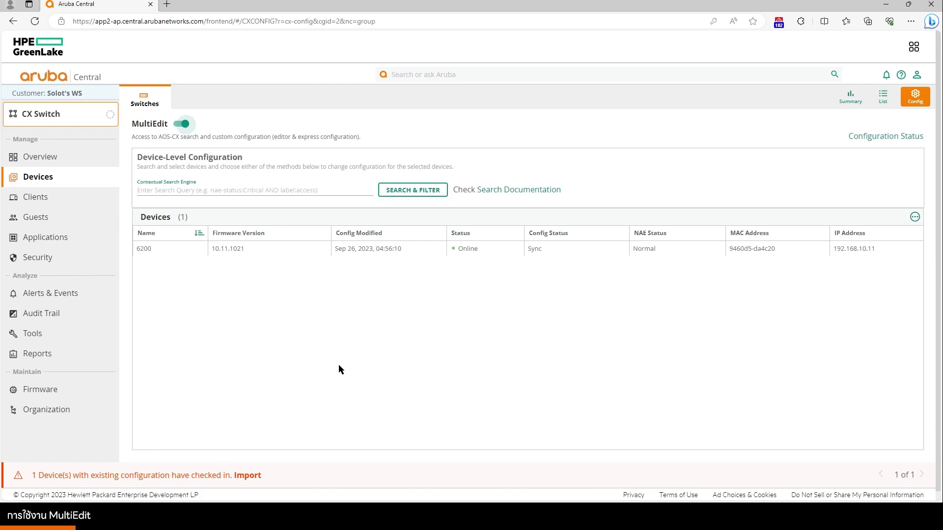
pyautogui.click(275, 249)
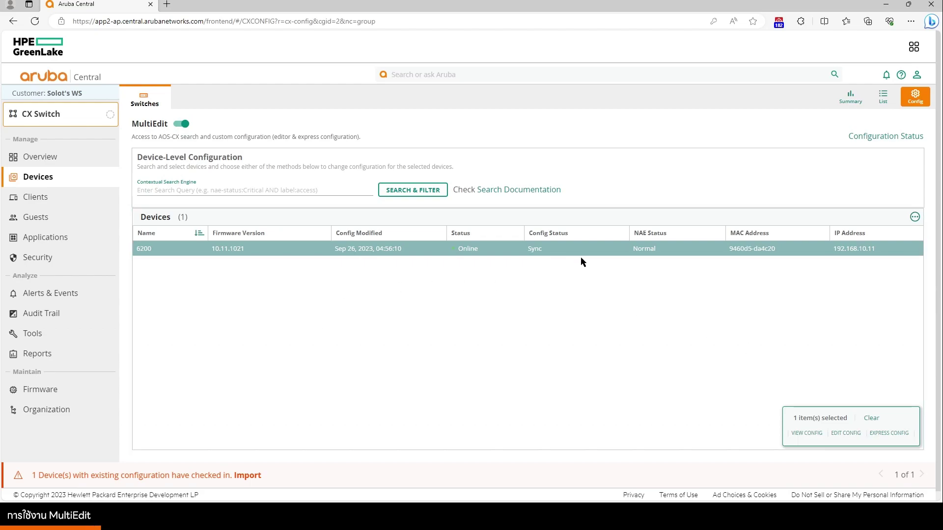
pyautogui.click(806, 433)
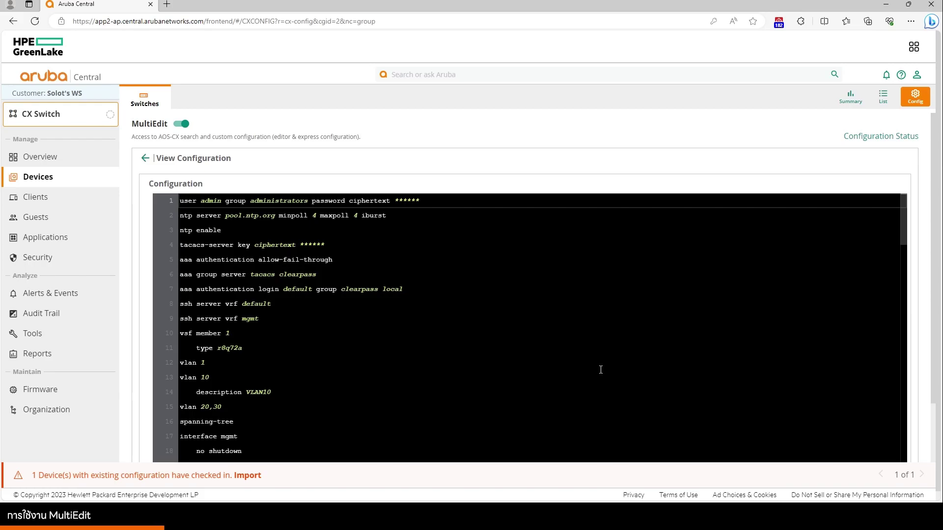
pyautogui.scroll(-1, 314, 332)
pyautogui.scroll(1, 302, 266)
pyautogui.scroll(-2, 277, 243)
# Check the vlan 10, vlan 20,30 and interface 1/1/9 access VLAN 10 lines, then return to the device list.
pyautogui.click(211, 328)
pyautogui.click(222, 359)
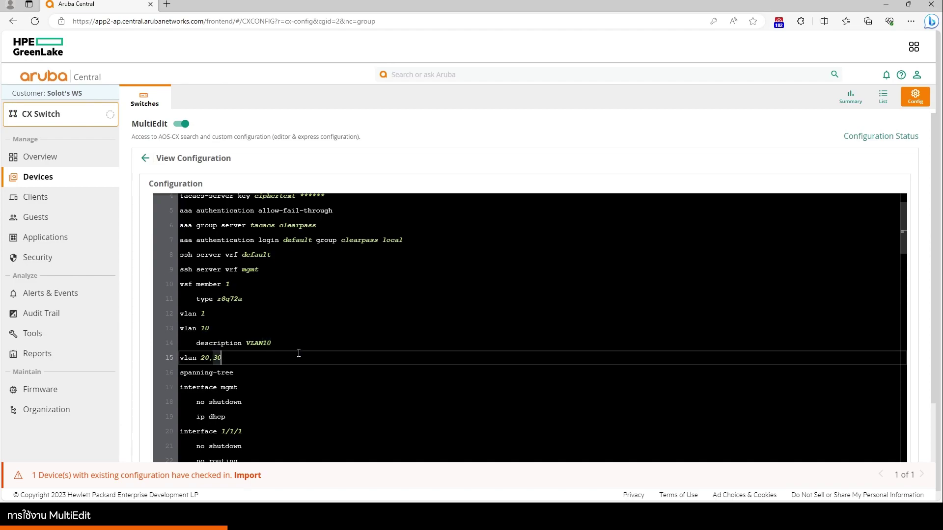
pyautogui.scroll(-7, 307, 344)
pyautogui.scroll(-3, 308, 344)
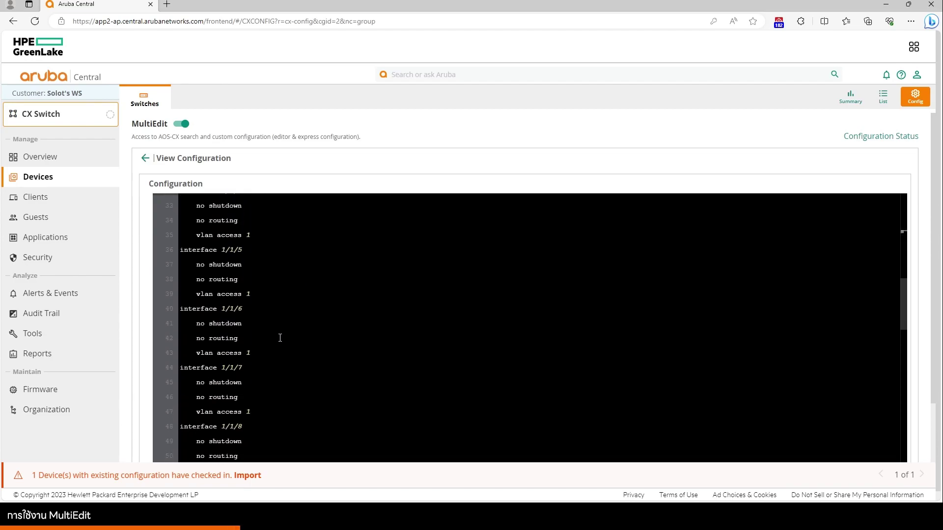
pyautogui.moveTo(209, 430); pyautogui.dragTo(255, 431)
pyautogui.click(288, 405)
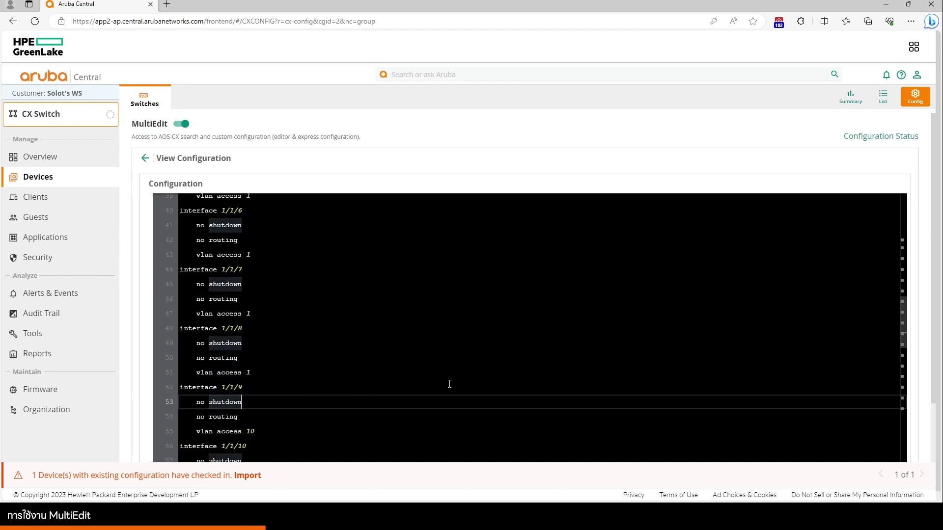
pyautogui.click(145, 159)
pyautogui.click(374, 248)
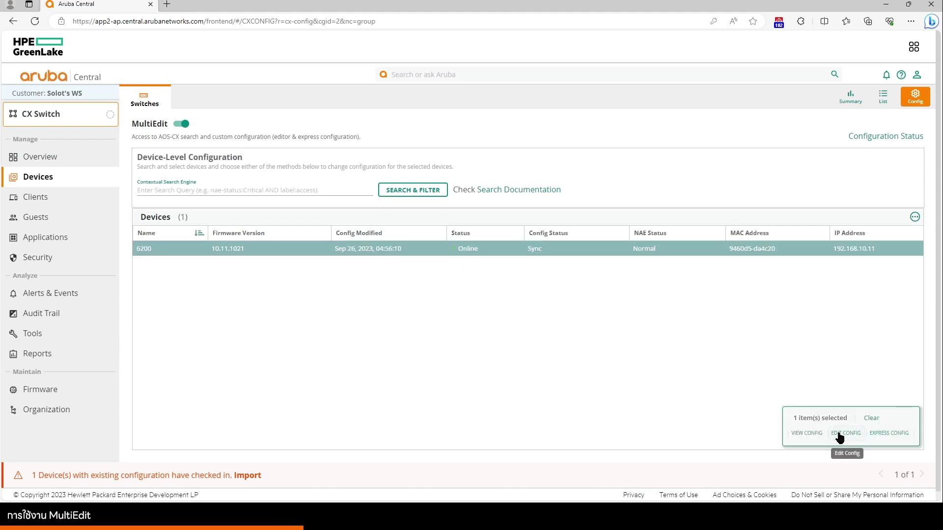
# Add a 'vlan 40' line after 'vlan 20,30' in the 6200 configuration and save it.
pyautogui.click(838, 438)
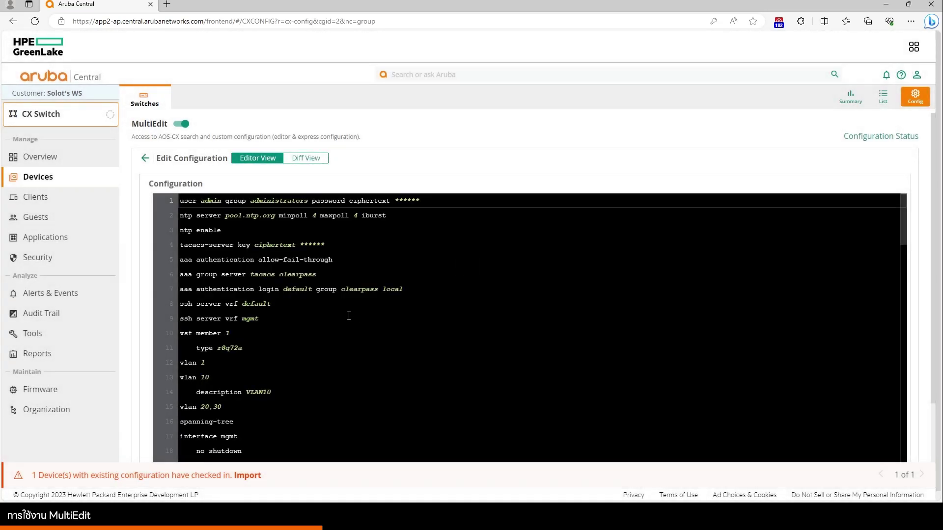
pyautogui.scroll(-2, 302, 312)
pyautogui.click(245, 334)
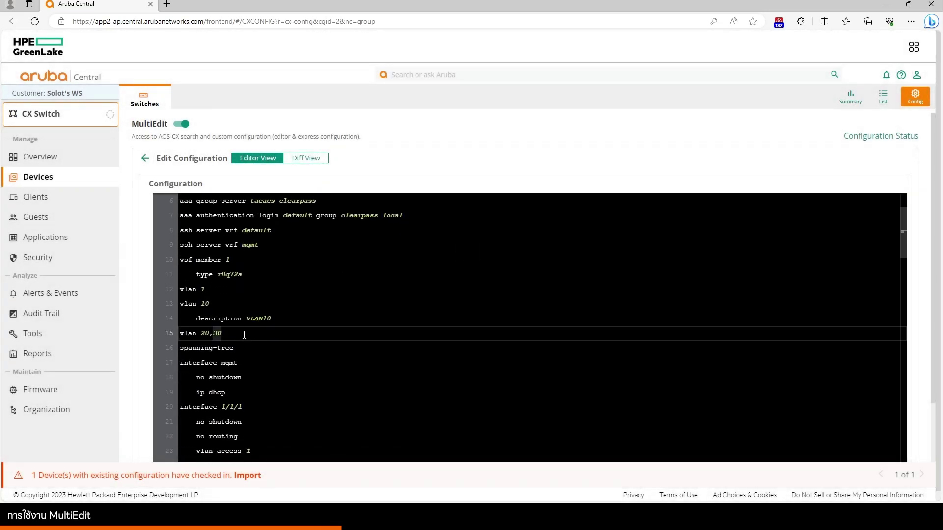
pyautogui.press('Return')
pyautogui.write('v')
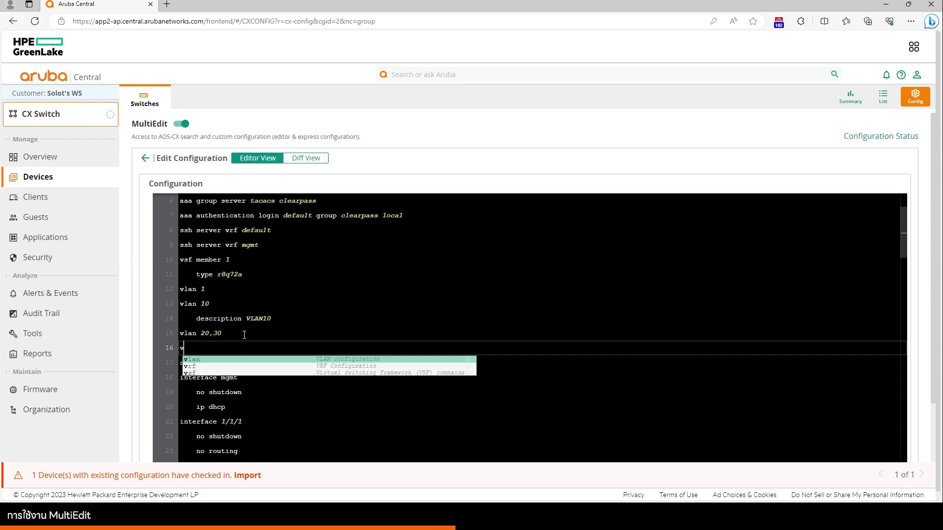
pyautogui.press('Down')
pyautogui.press('Down')
pyautogui.press('Up')
pyautogui.press('Up')
pyautogui.press('Return')
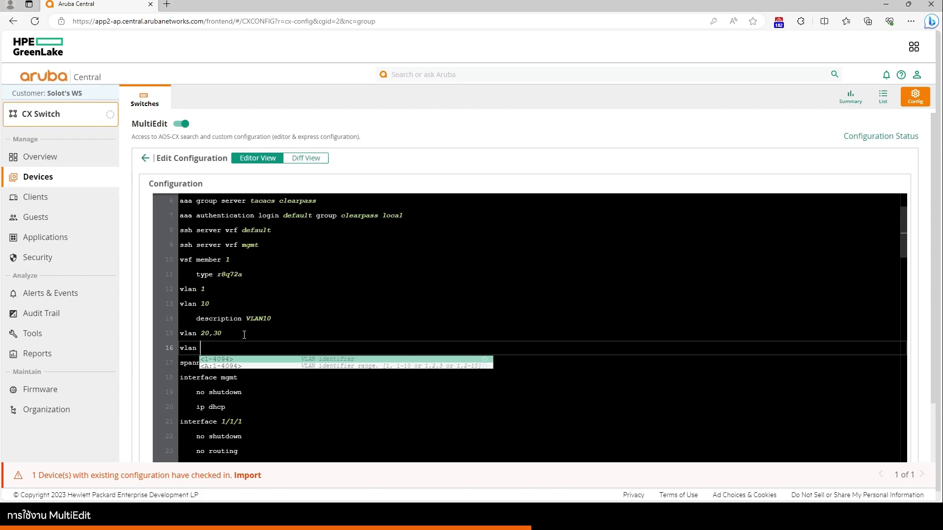
pyautogui.write('40')
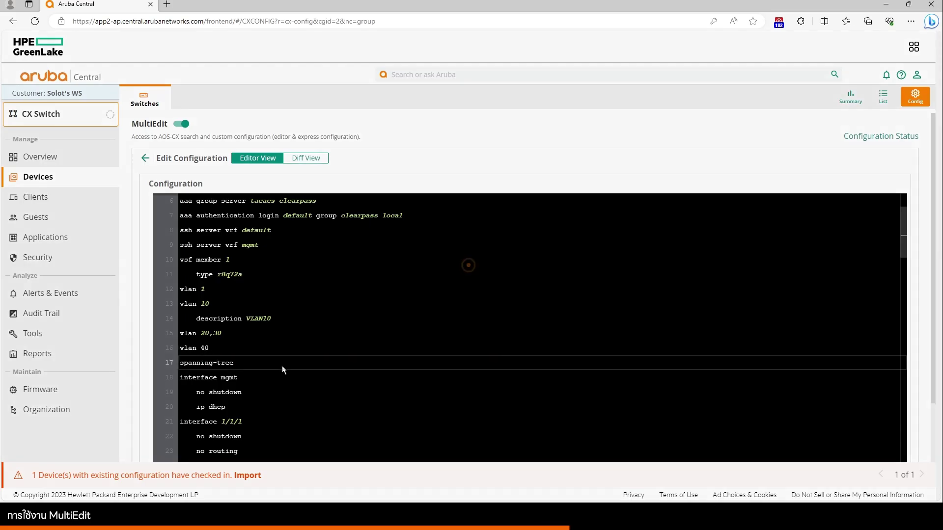
pyautogui.scroll(-2, 920, 324)
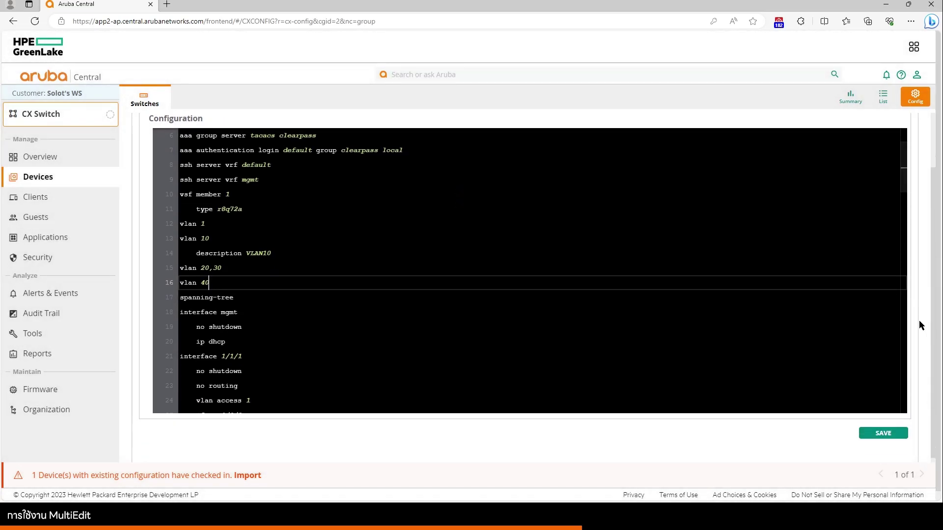
pyautogui.click(878, 430)
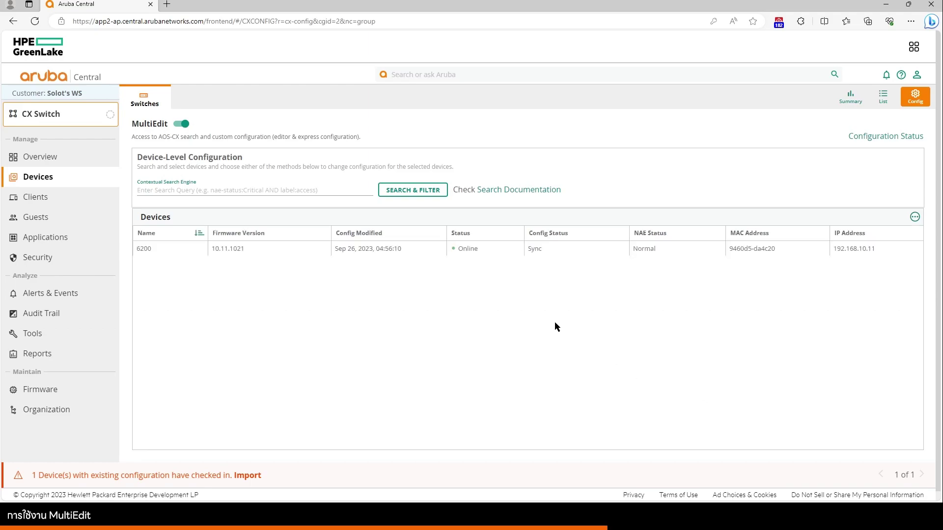
# Compare the 6200's running and candidate configurations in the Diff View, then go back to the device list.
pyautogui.click(369, 250)
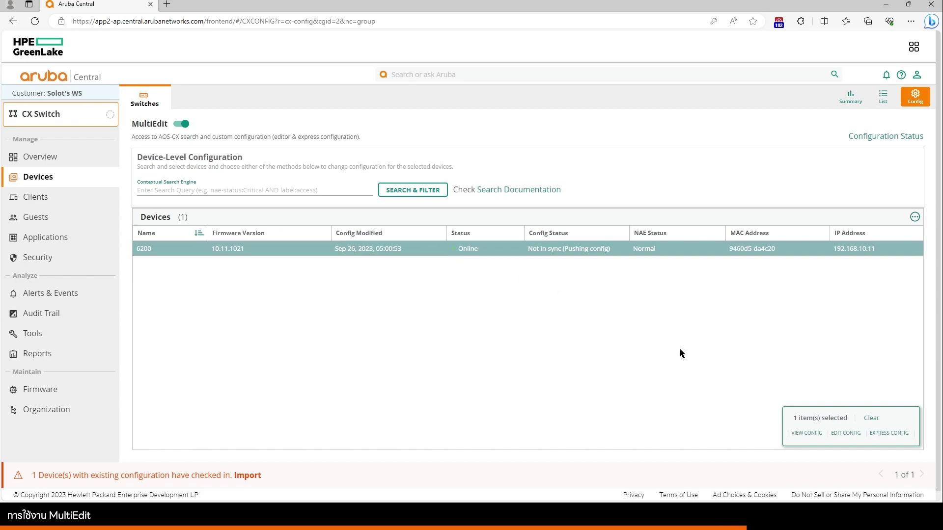
pyautogui.click(846, 433)
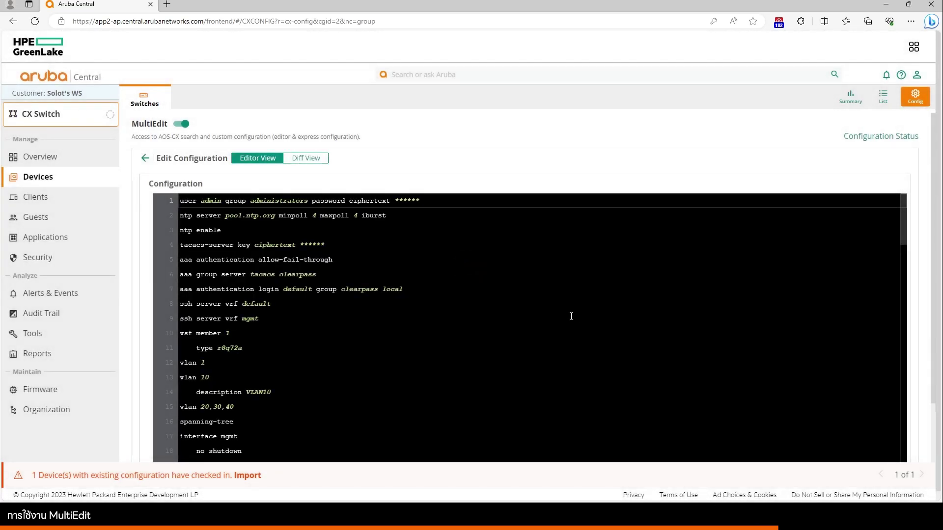
pyautogui.click(308, 161)
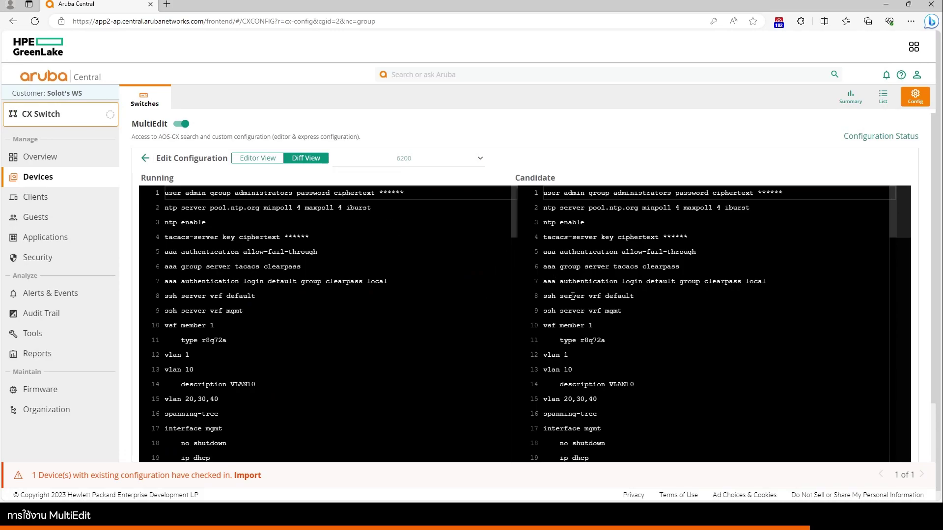
pyautogui.scroll(-2, 573, 297)
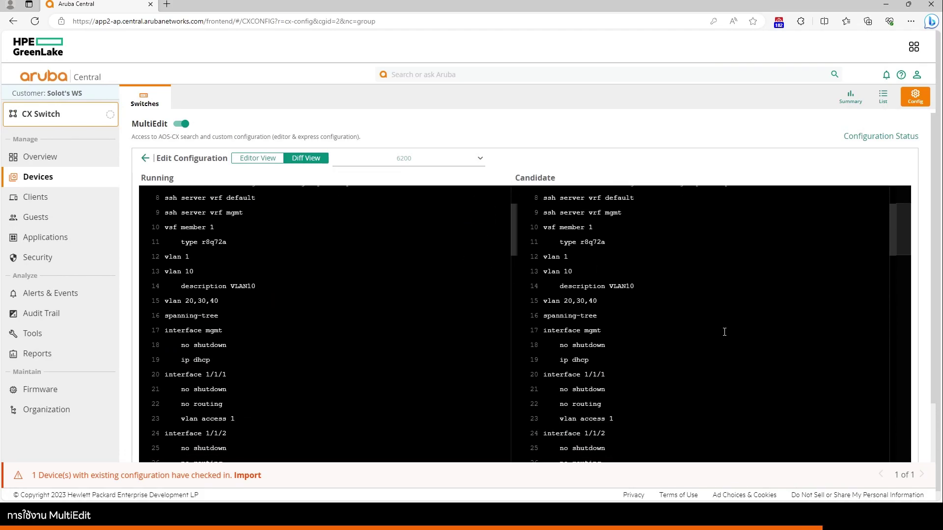
pyautogui.scroll(-2, 363, 297)
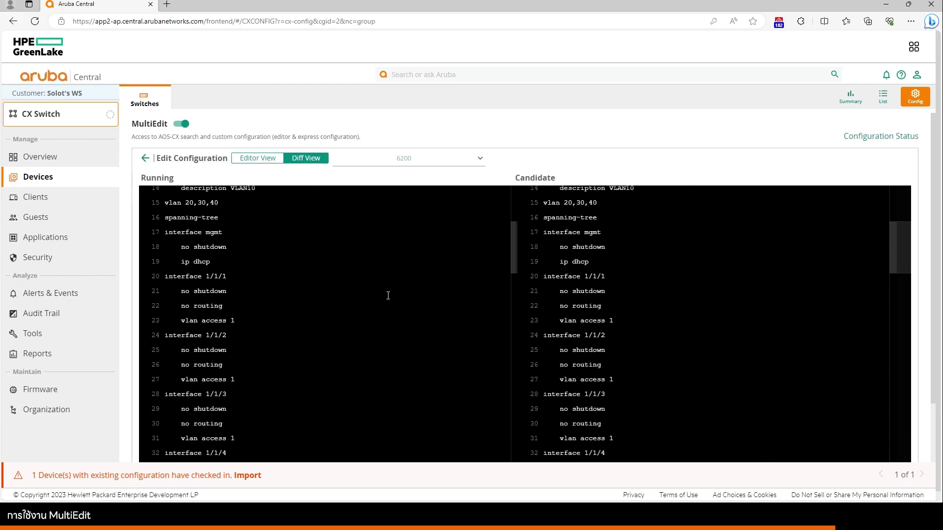
pyautogui.scroll(4, 398, 317)
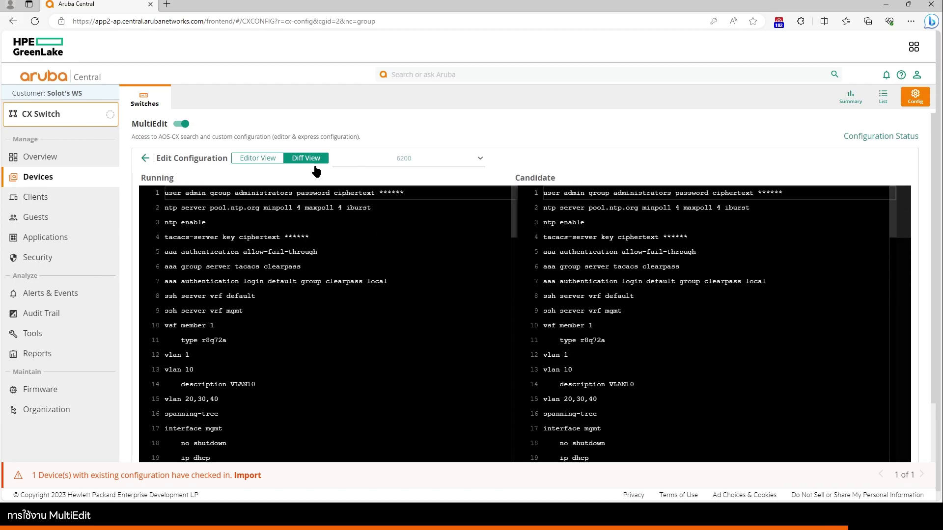
pyautogui.click(145, 159)
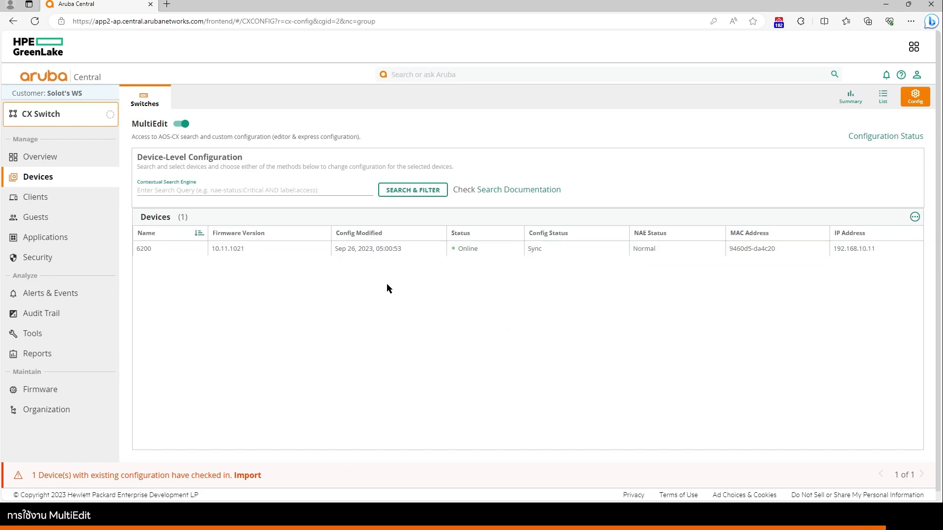
# Switch MultiEdit configuration mode off.
pyautogui.click(181, 124)
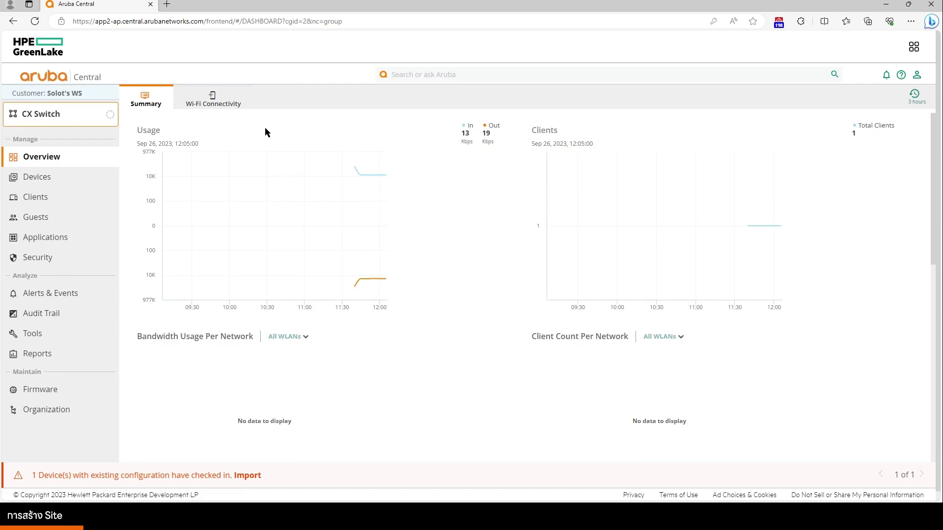
# Go to Organization, open Sites management, and start a new site.
pyautogui.click(79, 410)
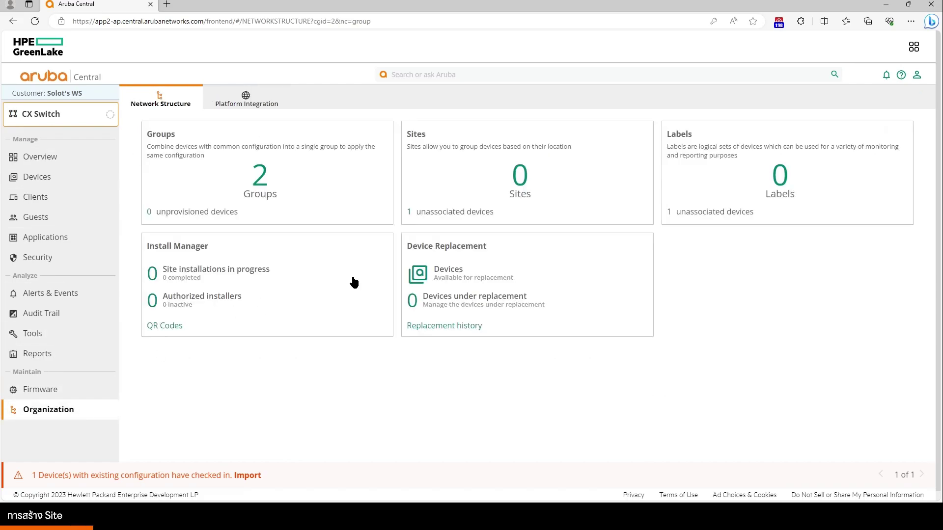
pyautogui.click(469, 178)
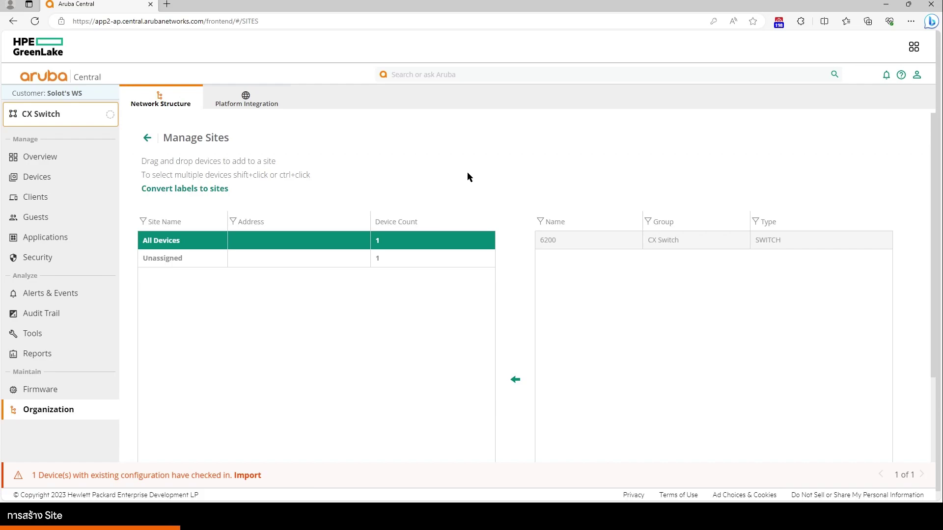
pyautogui.scroll(-2, 467, 186)
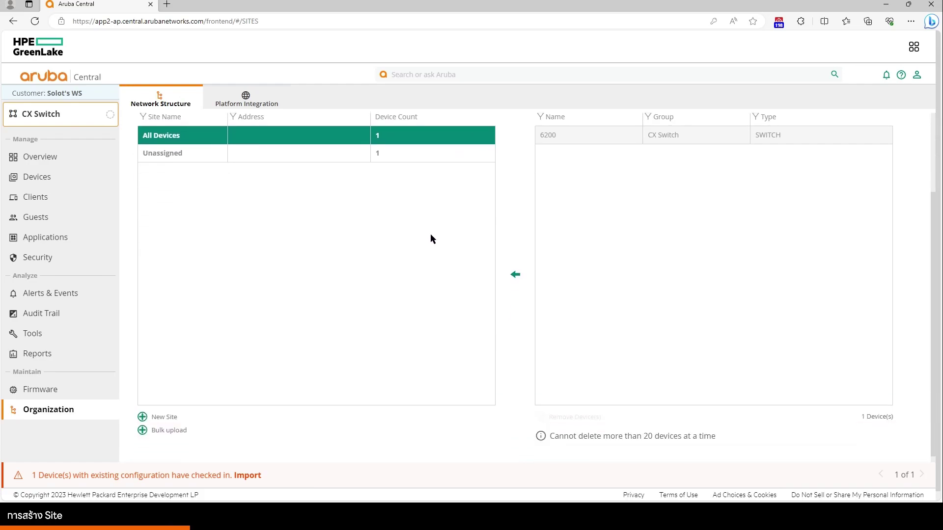
pyautogui.click(167, 419)
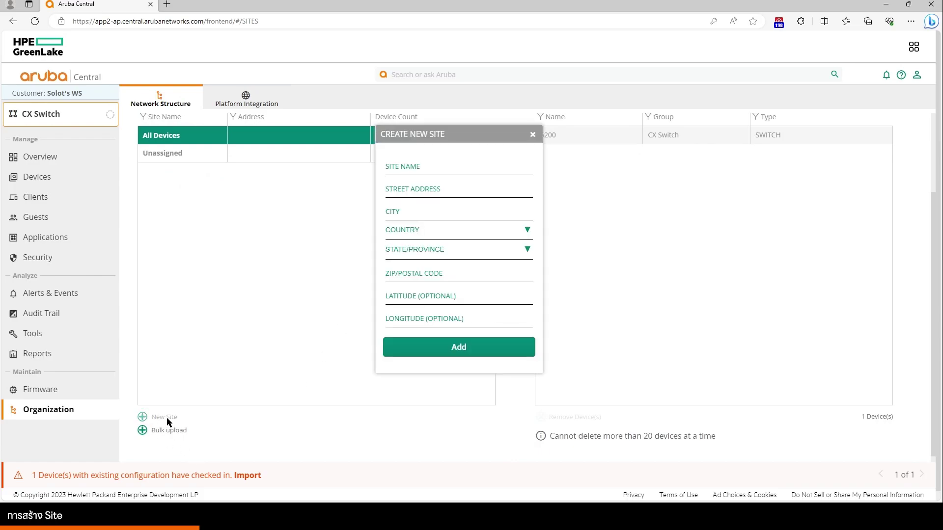
# Create a site named Home in Bangkok, Thailand, entering its street address.
pyautogui.click(418, 166)
pyautogui.write('Home')
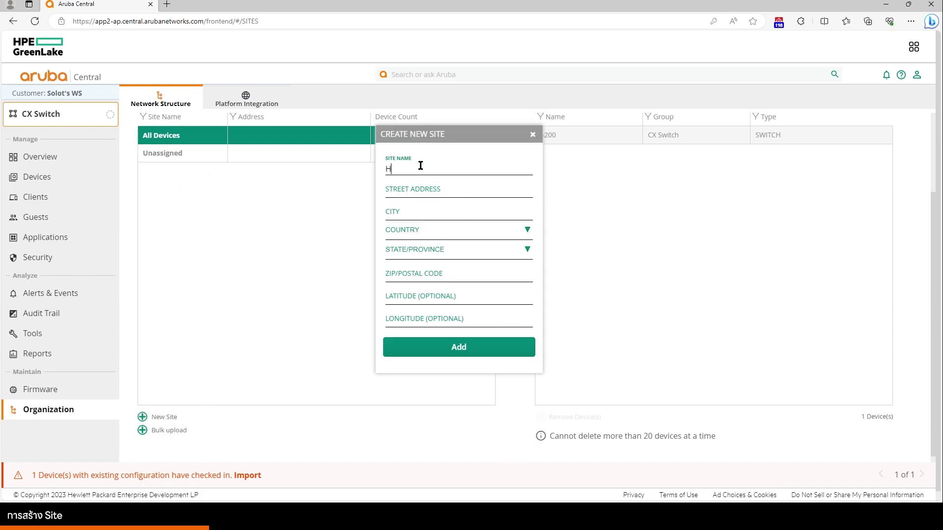
pyautogui.click(437, 191)
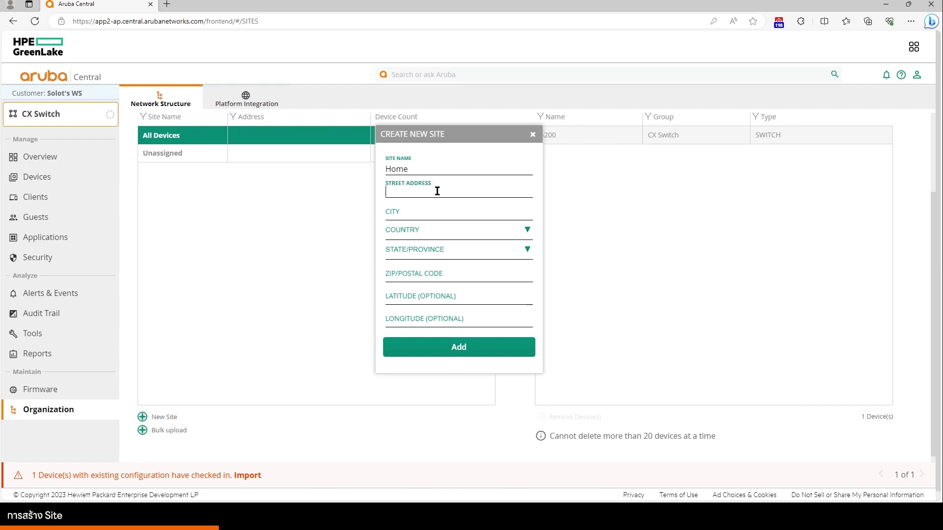
pyautogui.write('25/1')
pyautogui.click(445, 210)
pyautogui.write('Bangkok')
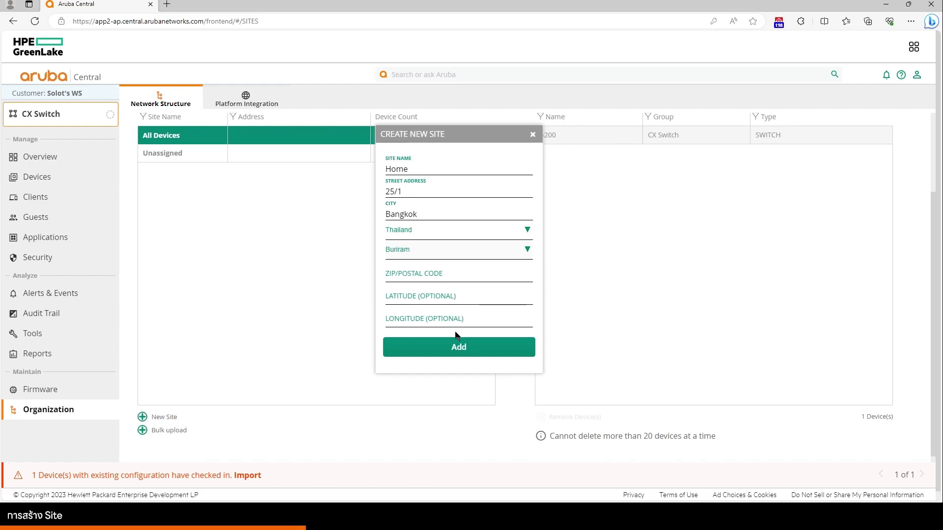
pyautogui.moveTo(427, 215); pyautogui.dragTo(372, 213)
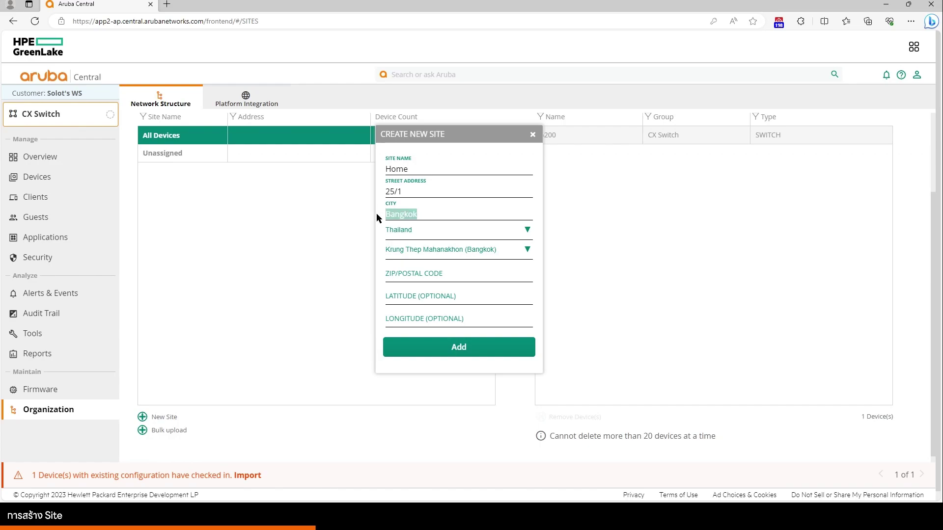
pyautogui.click(381, 336)
pyautogui.click(415, 352)
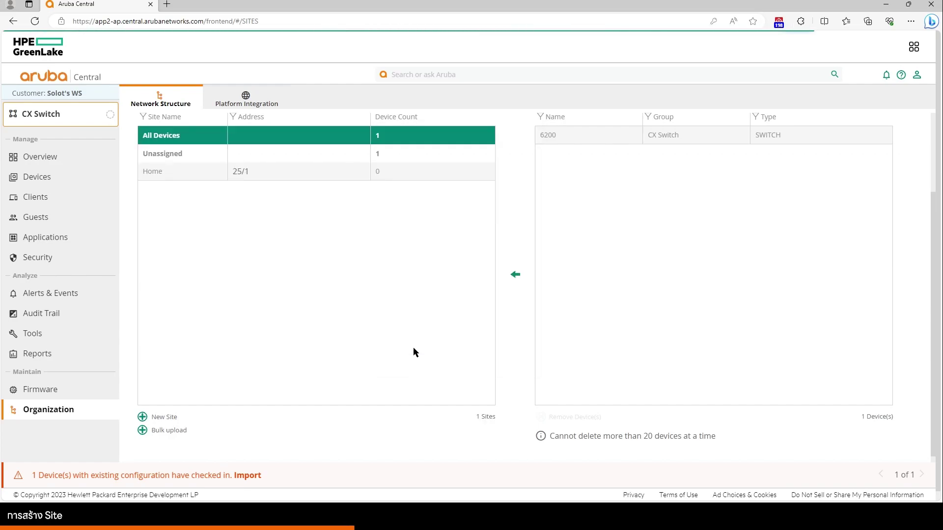
# Move the 6200 switch into the Home site and switch the dashboard context to Home.
pyautogui.scroll(1, 393, 332)
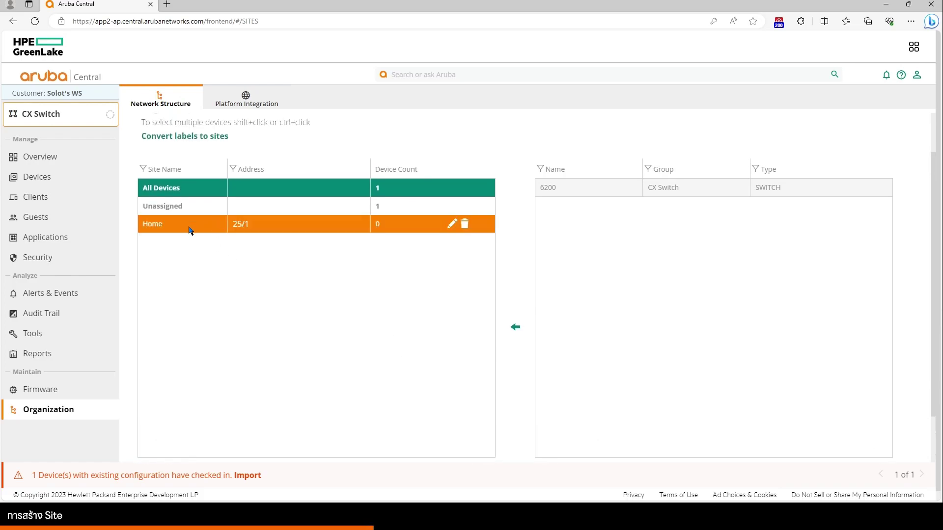
pyautogui.click(650, 195)
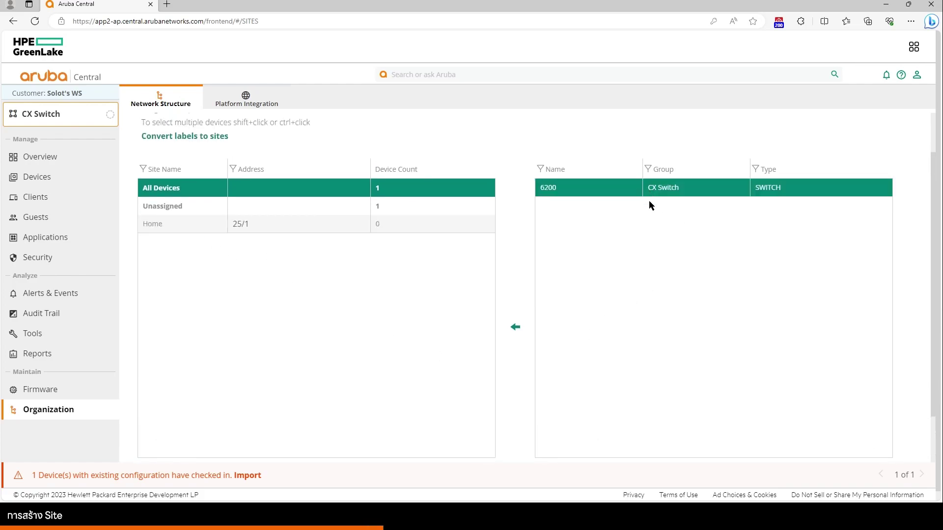
pyautogui.moveTo(588, 189); pyautogui.dragTo(300, 229)
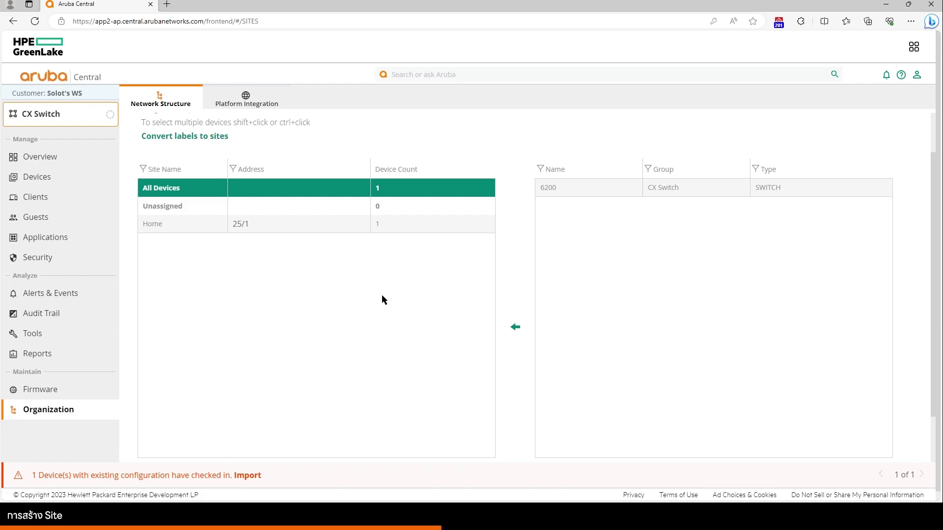
pyautogui.click(58, 126)
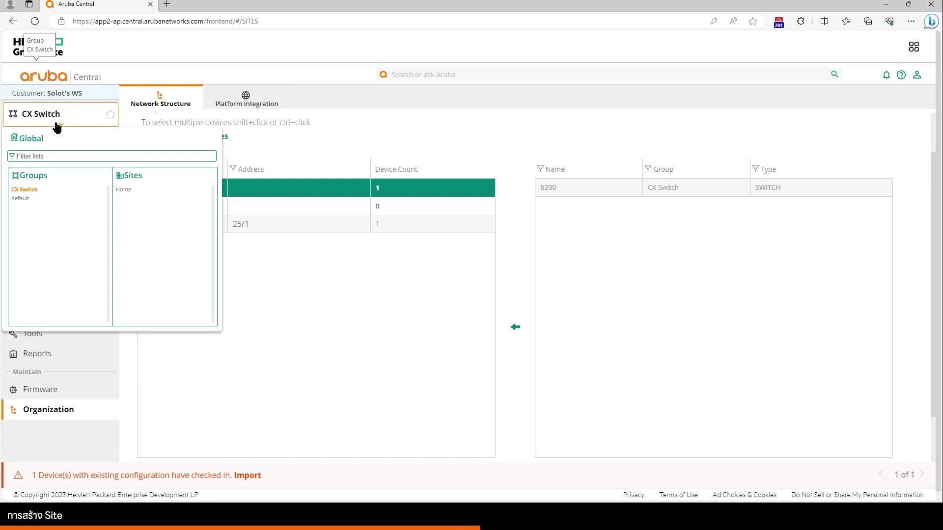
pyautogui.click(126, 191)
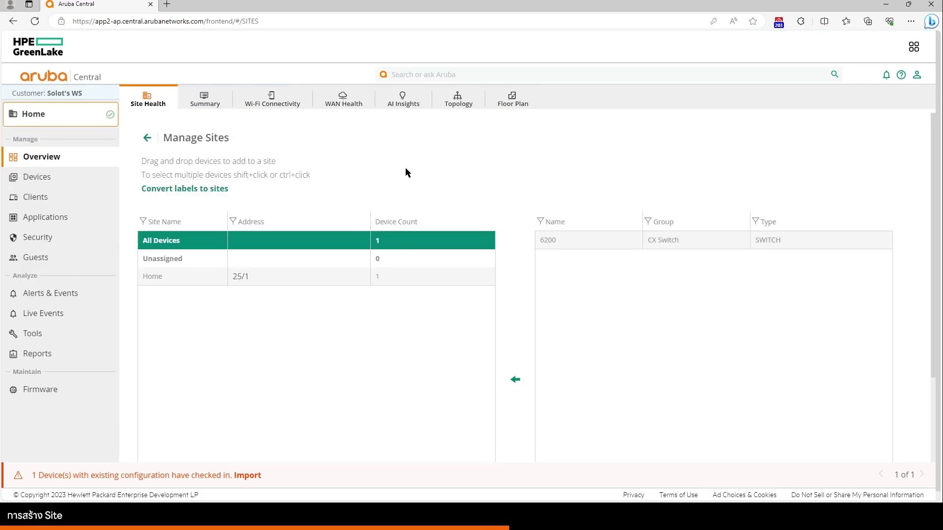
# Open the Home site's health dashboard and inspect its summary statistics.
pyautogui.click(587, 248)
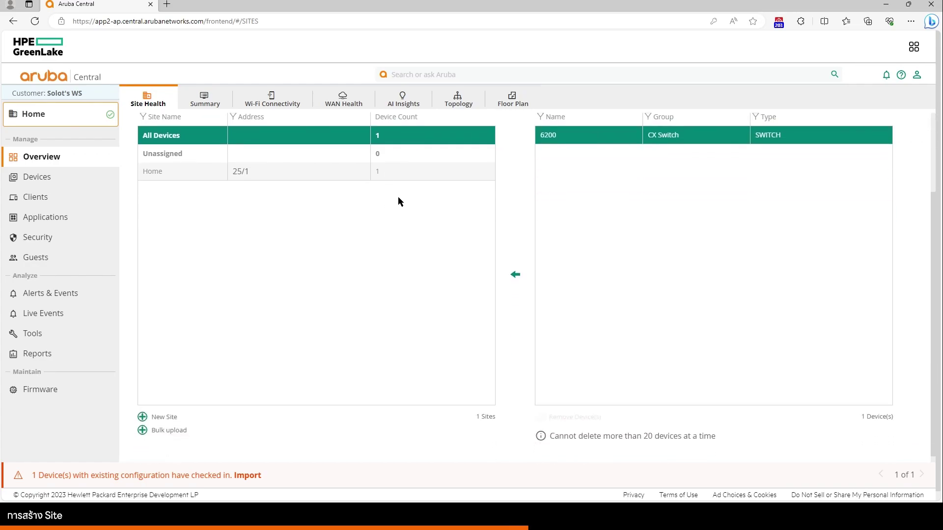
pyautogui.click(58, 160)
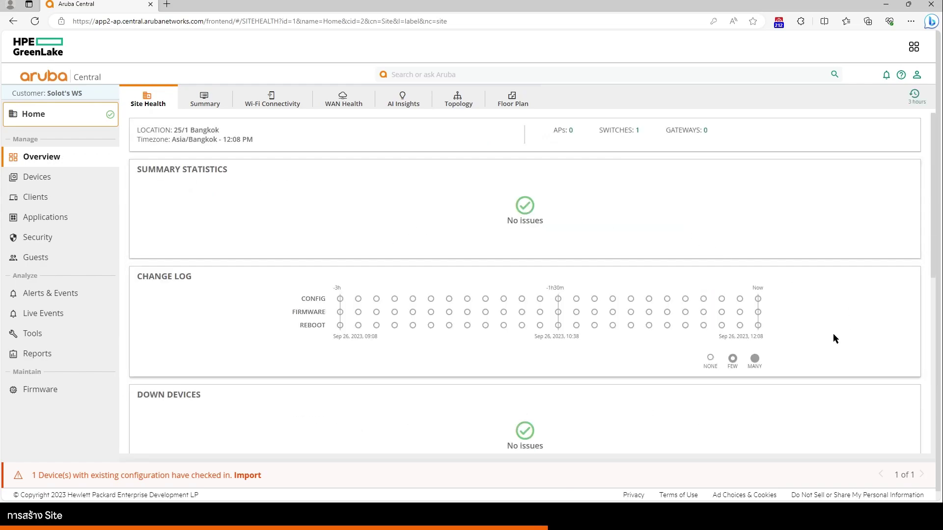
pyautogui.moveTo(563, 325)
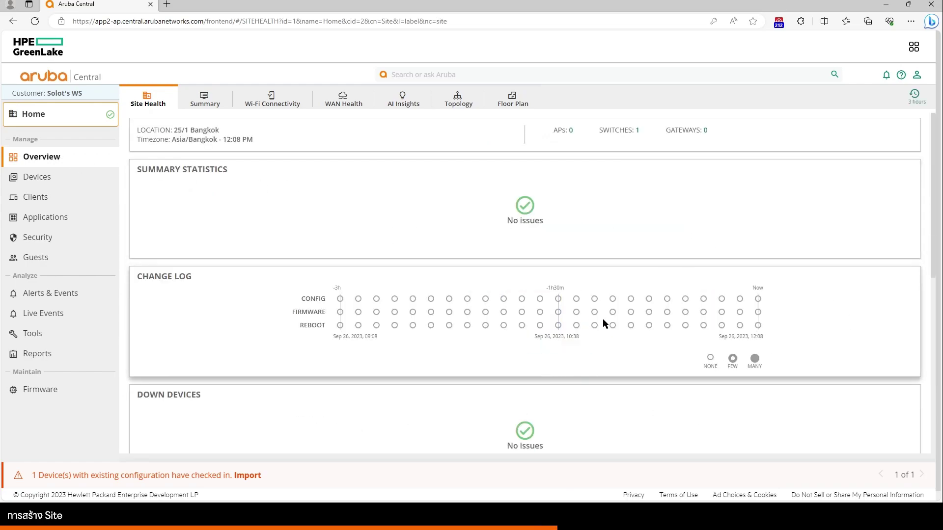
pyautogui.moveTo(624, 323)
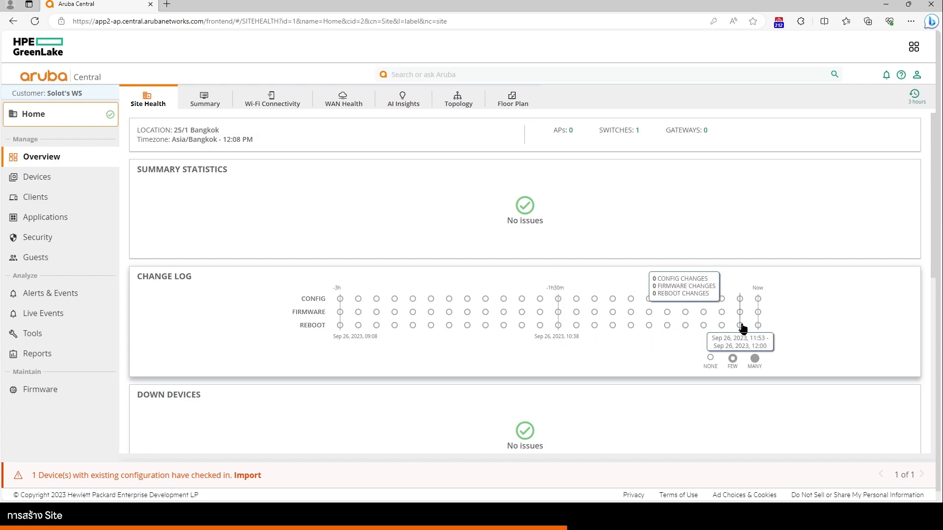
pyautogui.moveTo(765, 328)
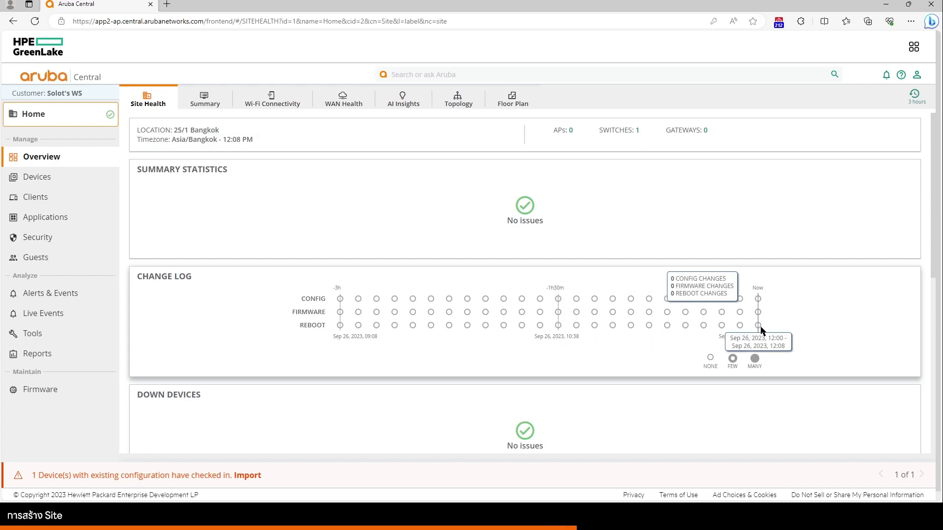
pyautogui.moveTo(347, 330)
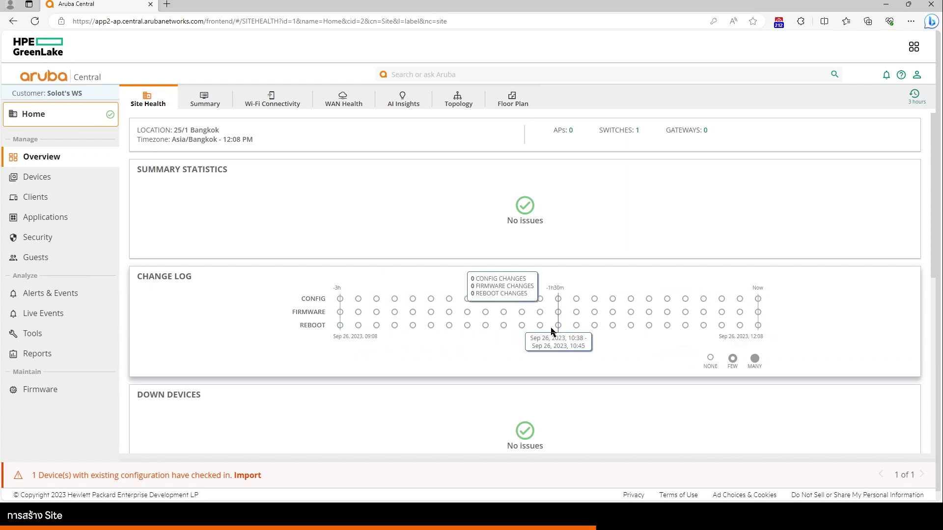
# Set the time range to the last week and review the change log and down devices.
pyautogui.click(914, 98)
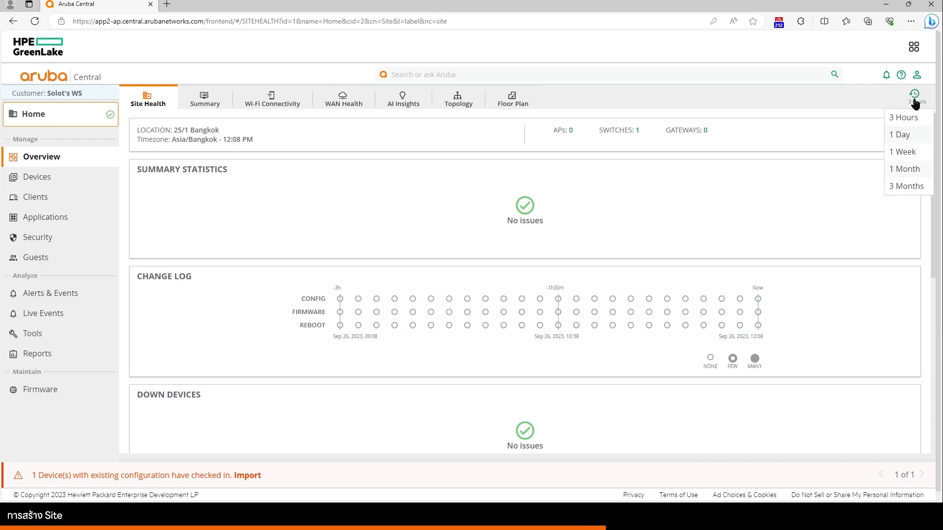
pyautogui.click(904, 134)
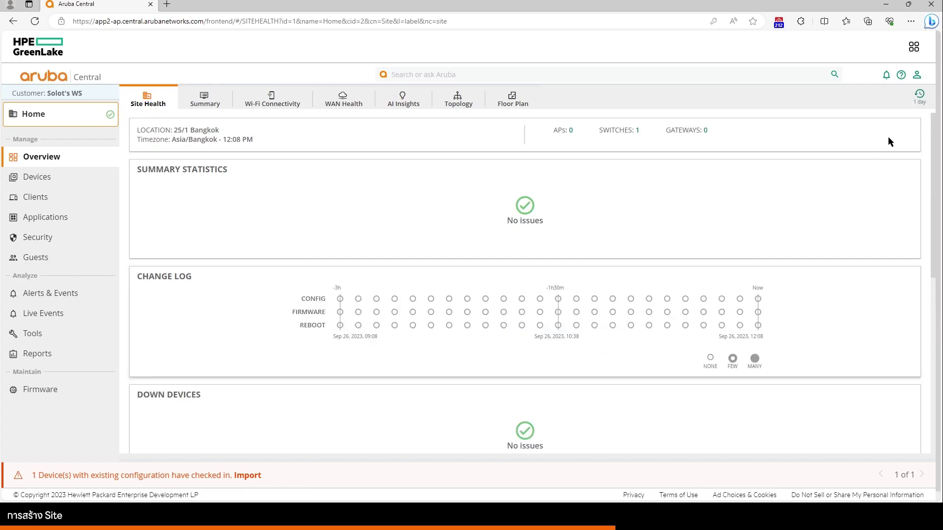
pyautogui.click(916, 97)
pyautogui.click(905, 152)
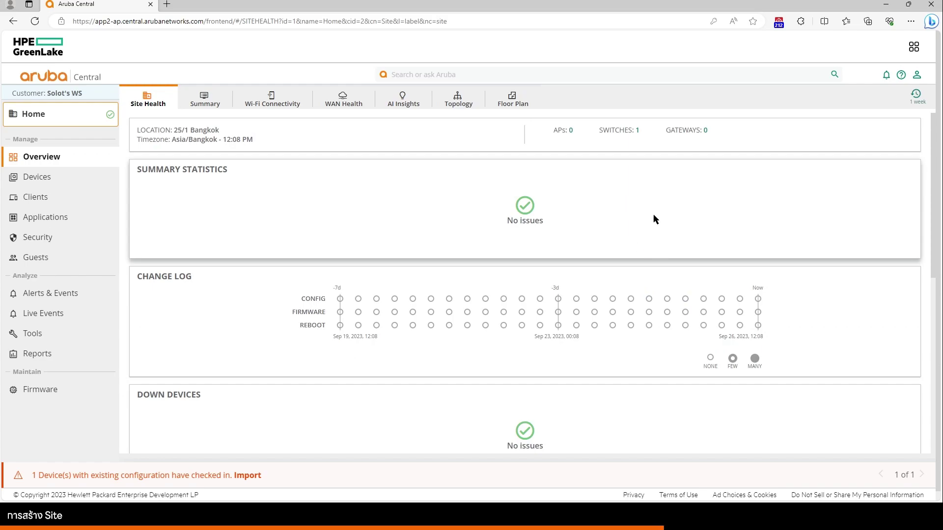
pyautogui.scroll(-1, 627, 224)
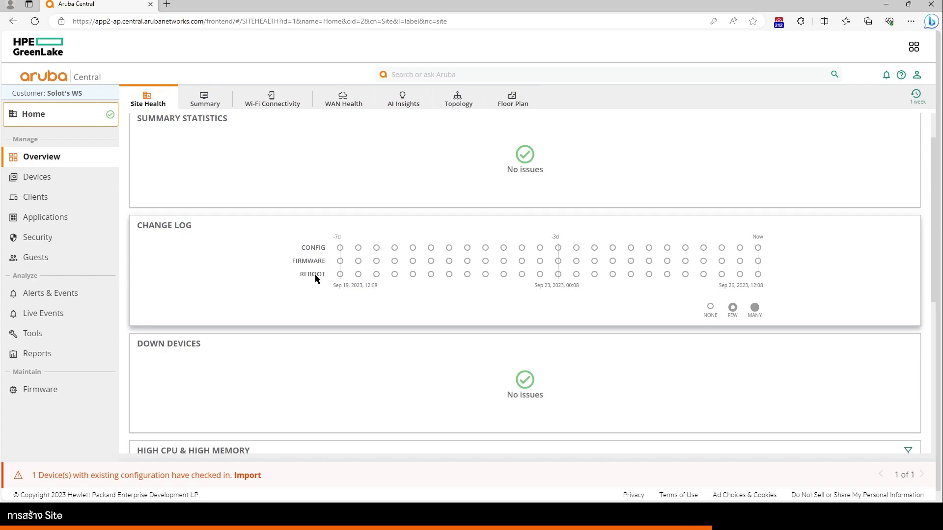
pyautogui.click(204, 100)
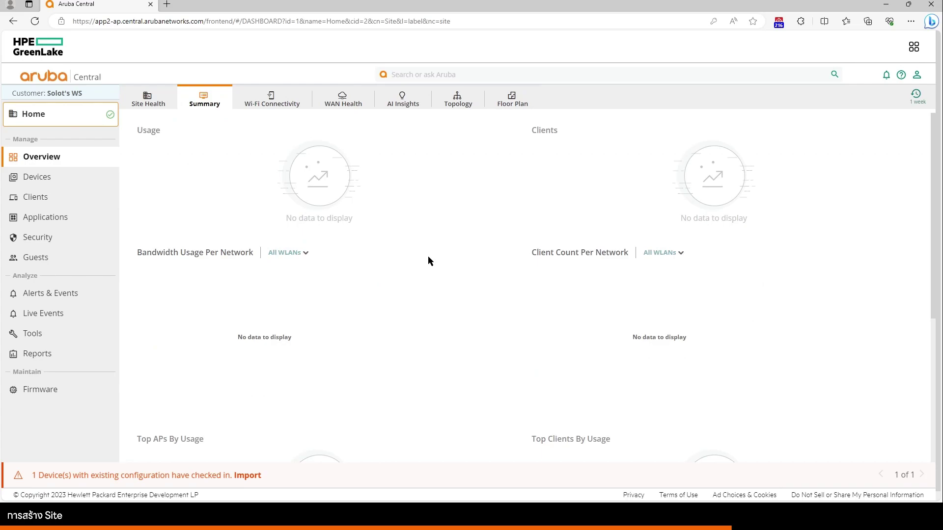
pyautogui.click(405, 104)
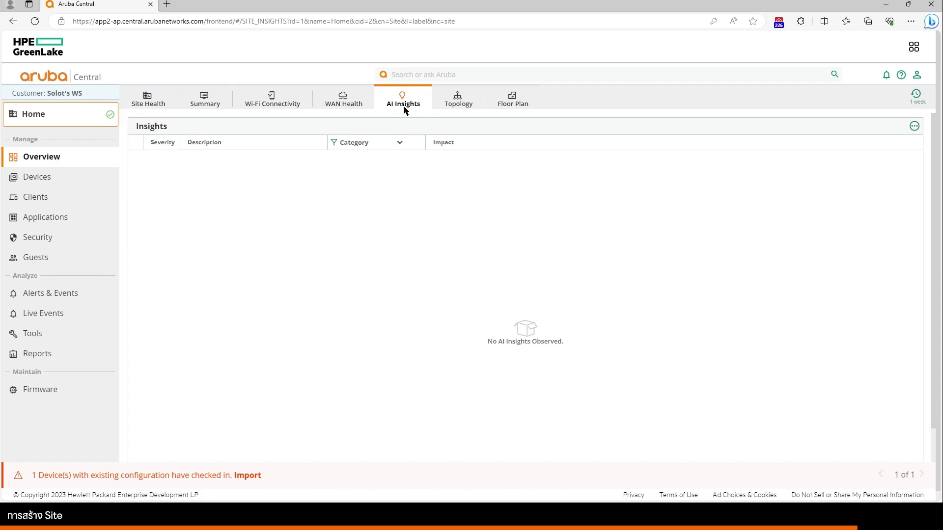
pyautogui.click(458, 101)
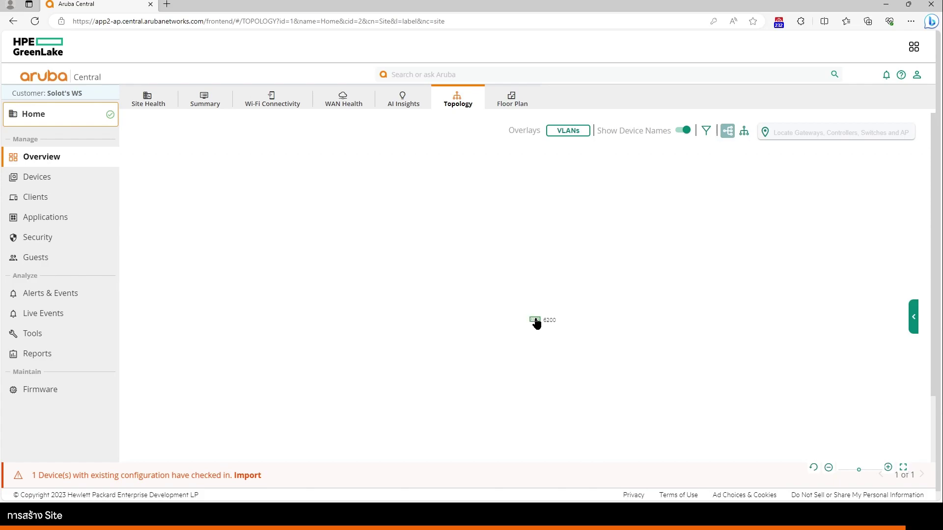
pyautogui.moveTo(533, 325)
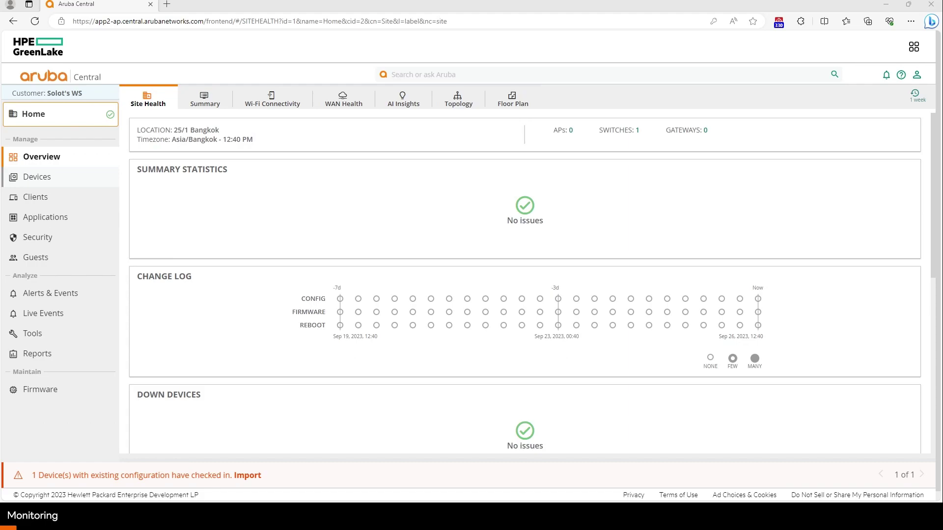
# Open the 6200 switch's details from the site's Switches list.
pyautogui.click(77, 181)
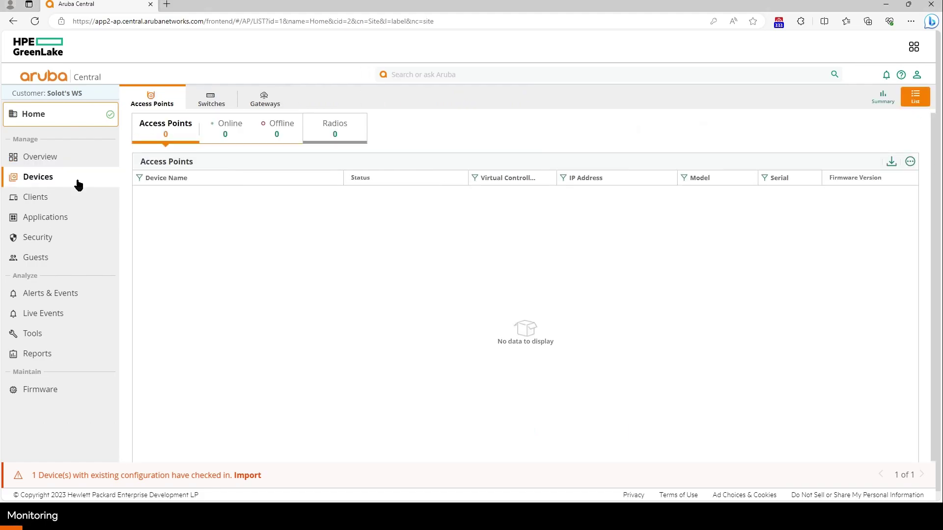
pyautogui.click(216, 101)
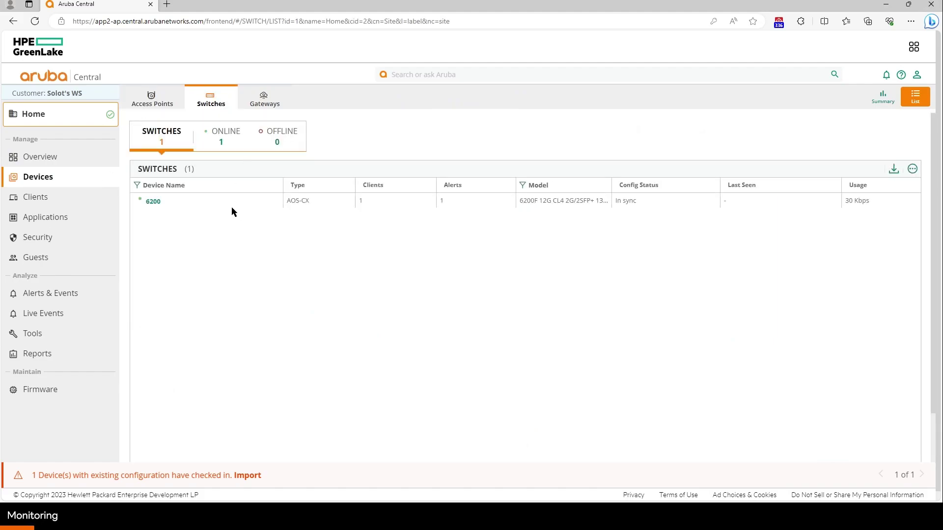
pyautogui.click(204, 201)
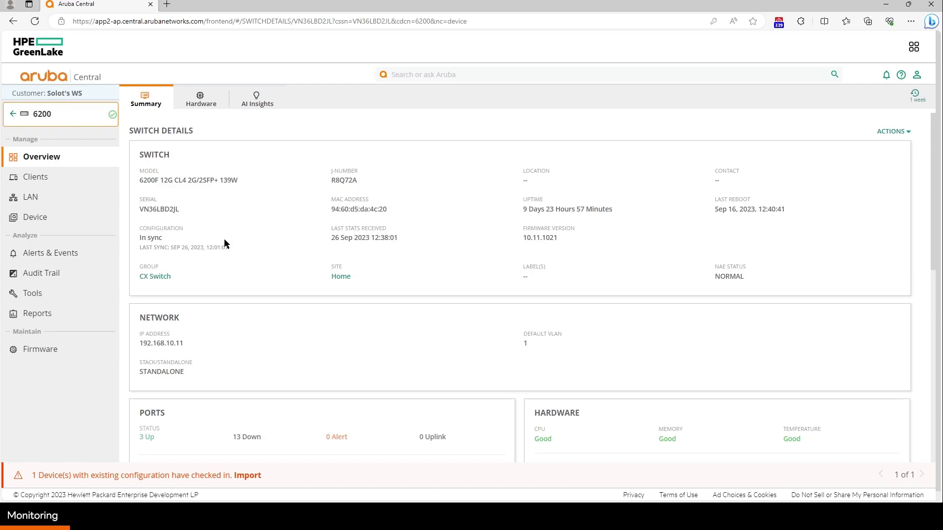
# Review the 6200's summary and check its hardware: one powered supply, CPU 6%, memory 27%.
pyautogui.scroll(-1, 283, 233)
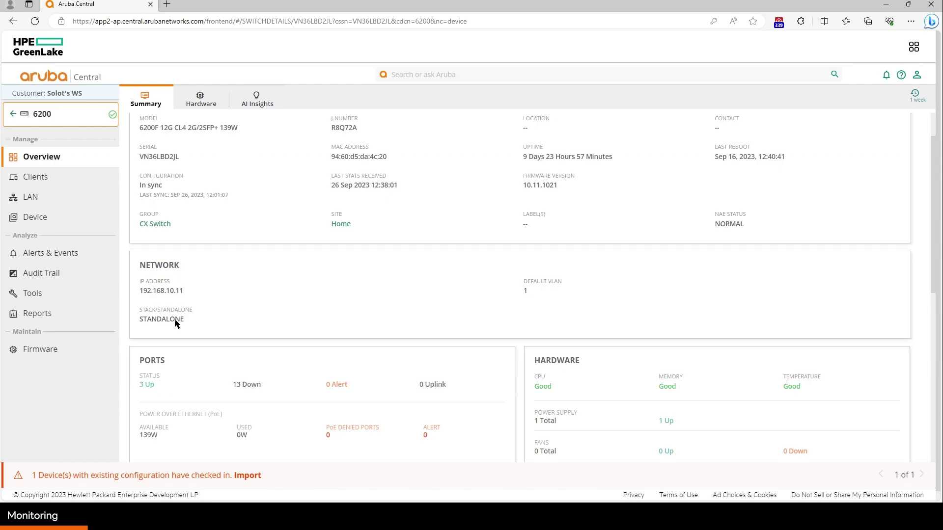
pyautogui.scroll(-2, 305, 349)
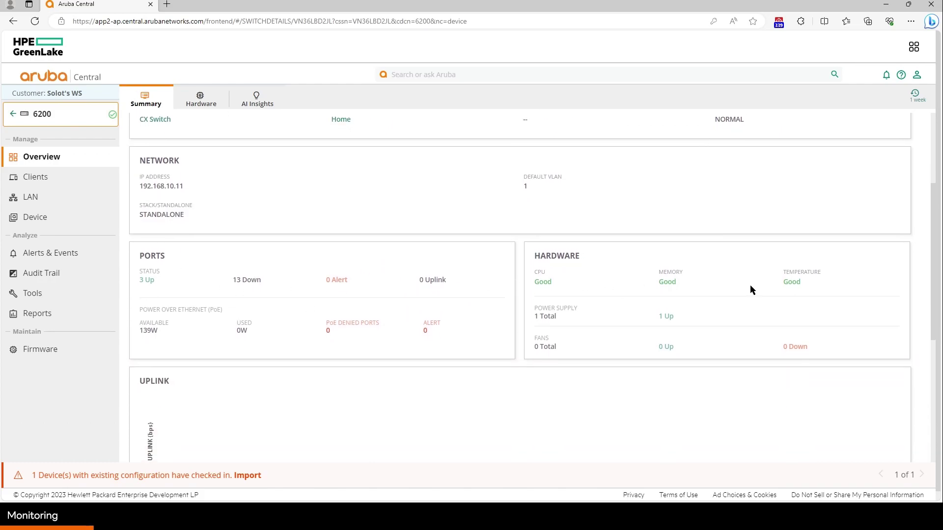
pyautogui.scroll(3, 458, 298)
pyautogui.click(201, 99)
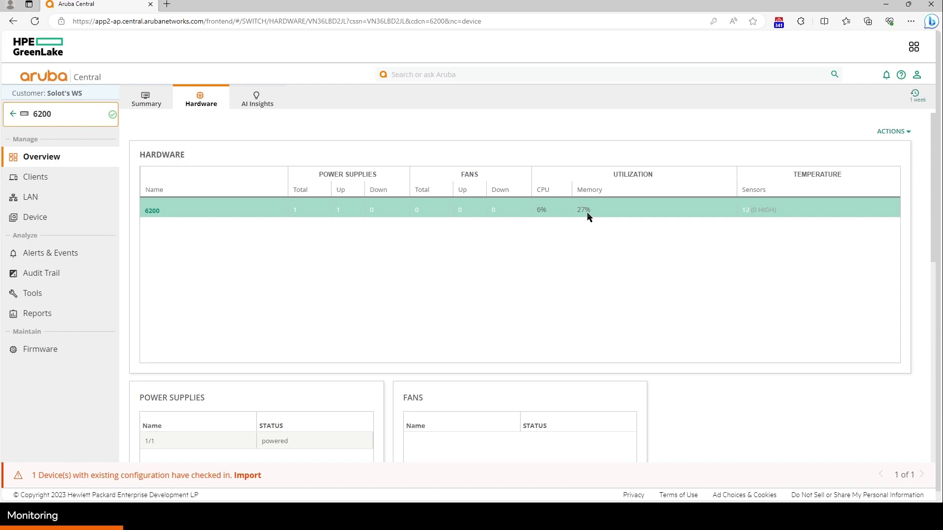
# Open the 6200 switch's wired LAN clients and ports view.
pyautogui.scroll(-5, 589, 216)
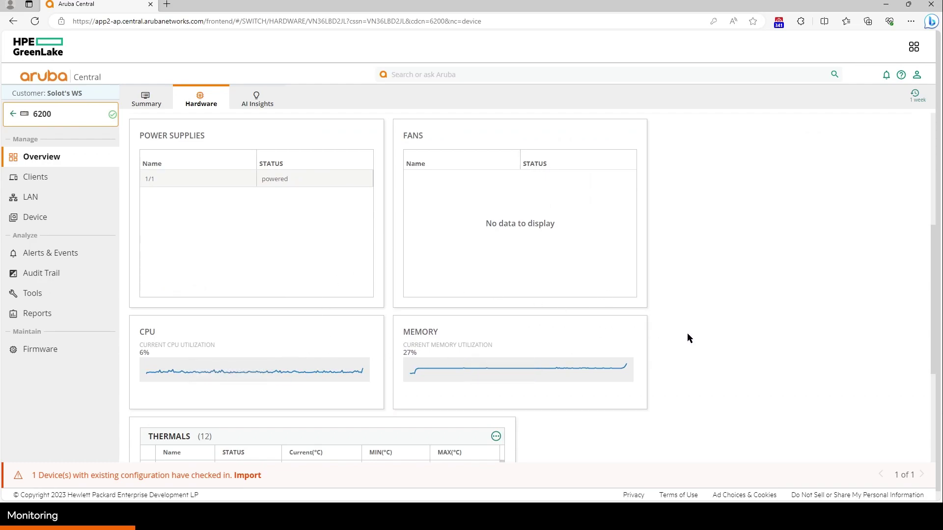
pyautogui.click(74, 178)
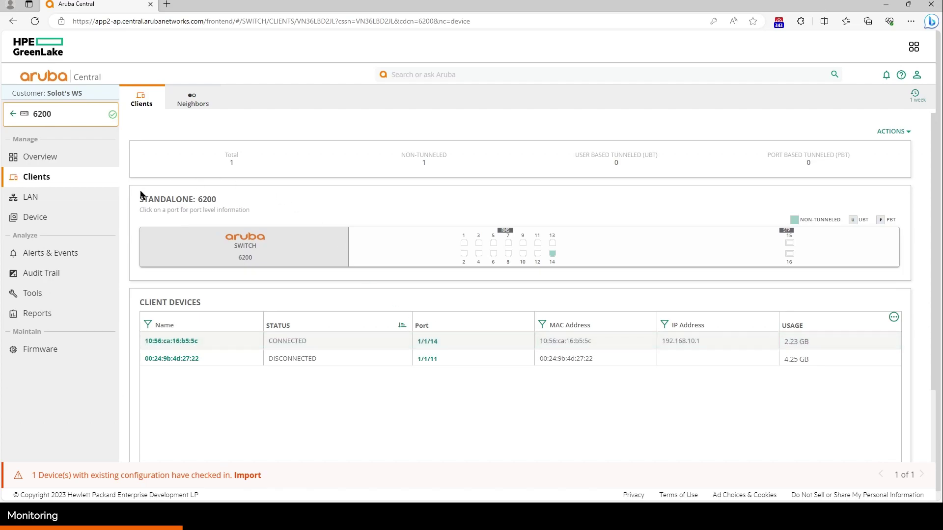
pyautogui.click(84, 203)
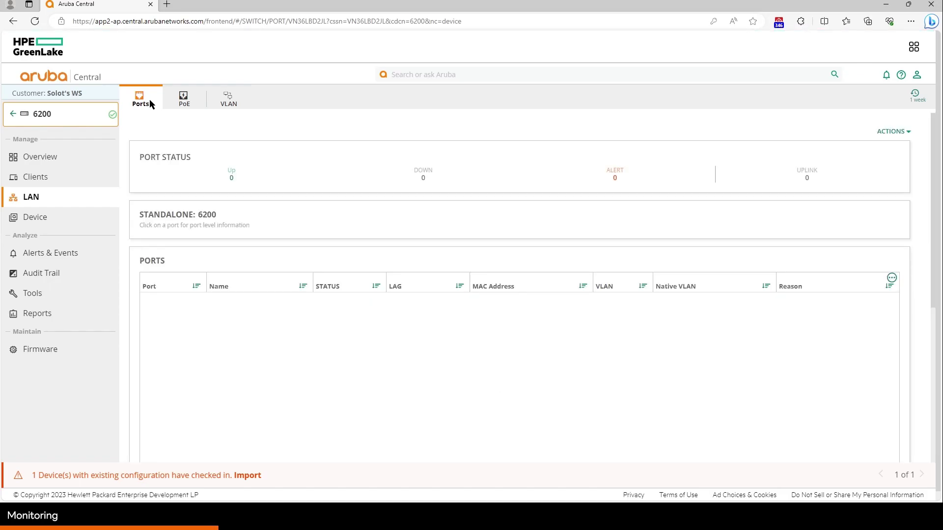
# Review the Ports table and check PoE: 139W available, 0W used, ports enabled and searching.
pyautogui.scroll(-1, 467, 238)
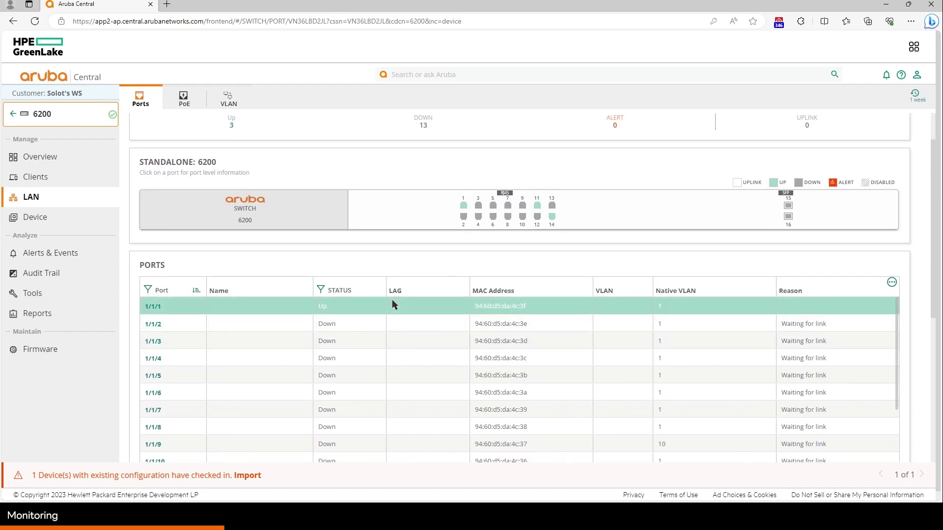
pyautogui.scroll(-1, 398, 317)
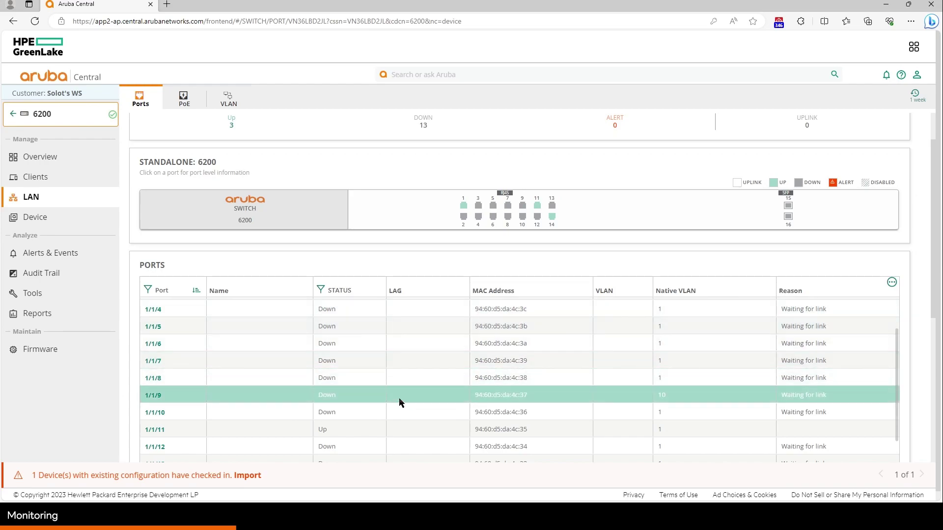
pyautogui.scroll(-2, 410, 341)
pyautogui.scroll(2, 411, 347)
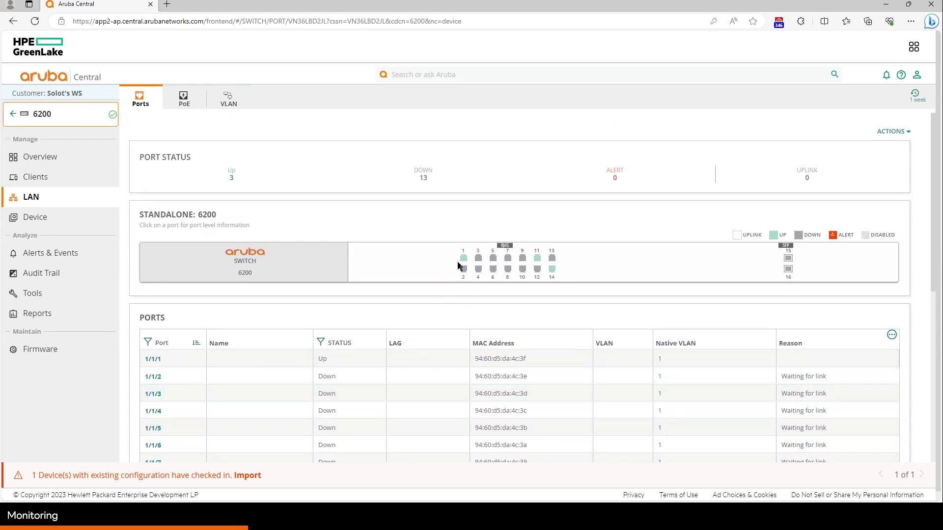
pyautogui.moveTo(465, 262)
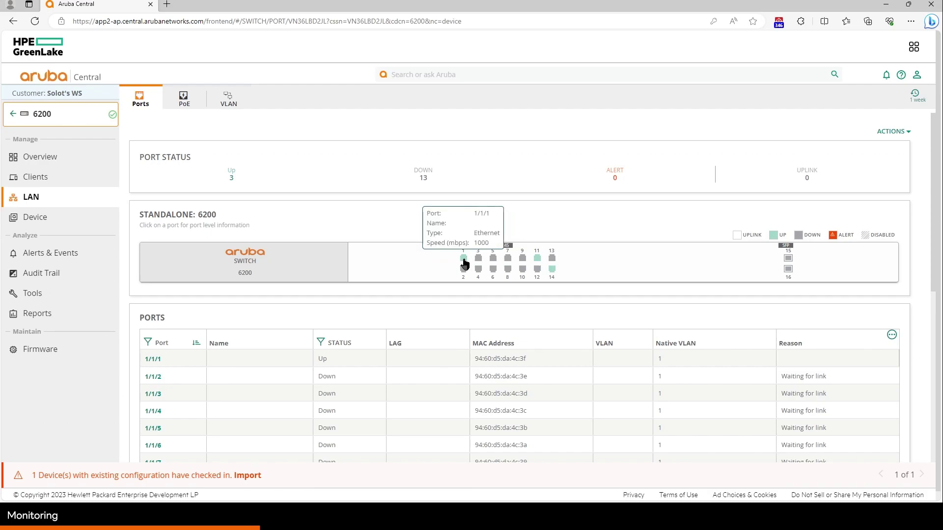
pyautogui.click(183, 101)
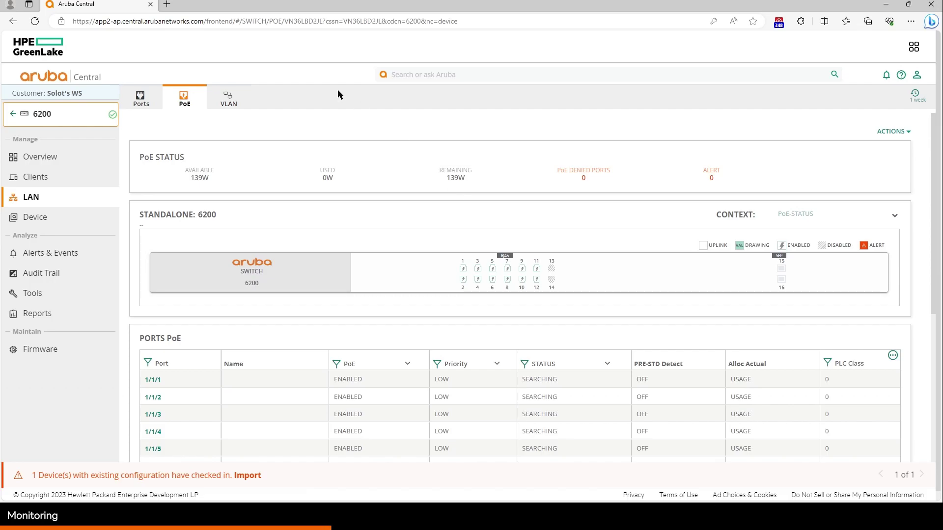
# Review VLAN10–VLAN40 on the switch, then bring up its own Device configuration menu.
pyautogui.click(232, 101)
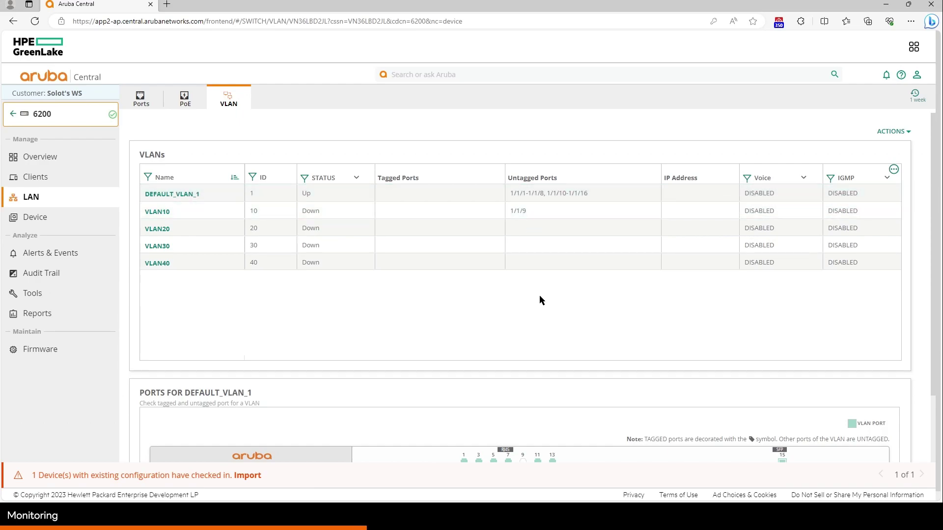
pyautogui.scroll(-2, 540, 294)
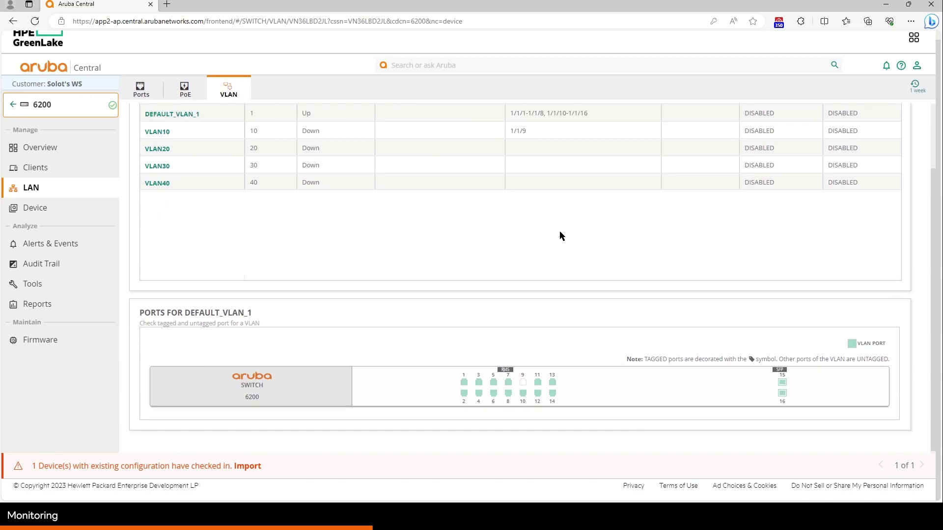
pyautogui.scroll(2, 560, 237)
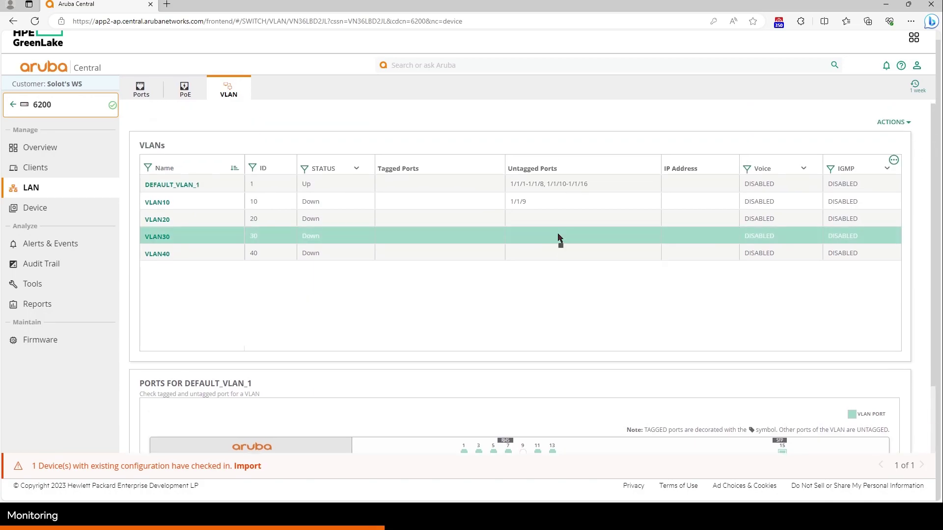
pyautogui.click(95, 216)
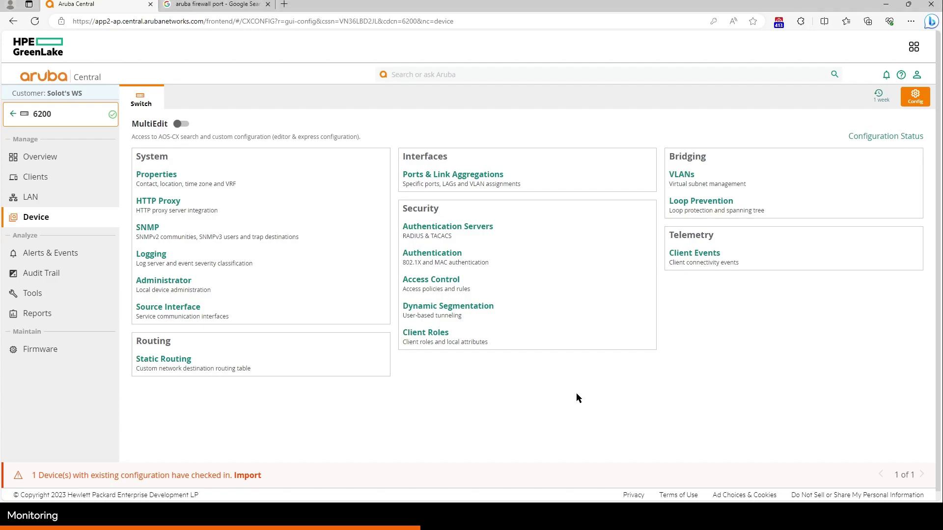
# Show the switch's Audit Trail for the last 3 hours, listing 20 events including the Home assignment.
pyautogui.click(59, 278)
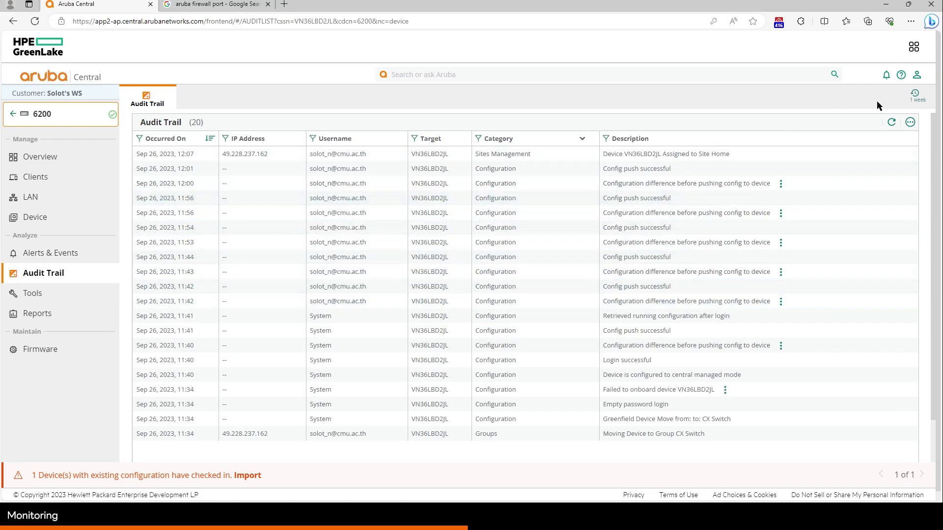
pyautogui.click(913, 101)
pyautogui.click(906, 119)
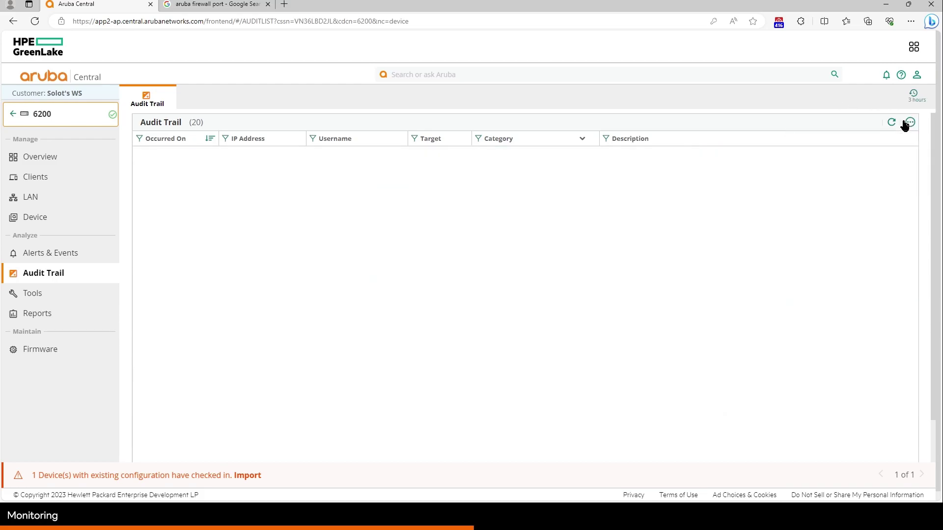
pyautogui.click(912, 97)
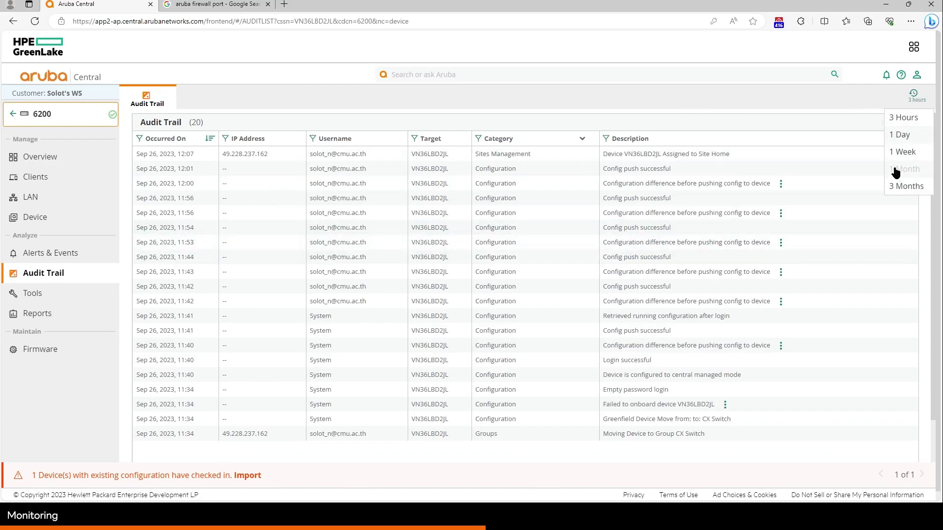
pyautogui.click(743, 121)
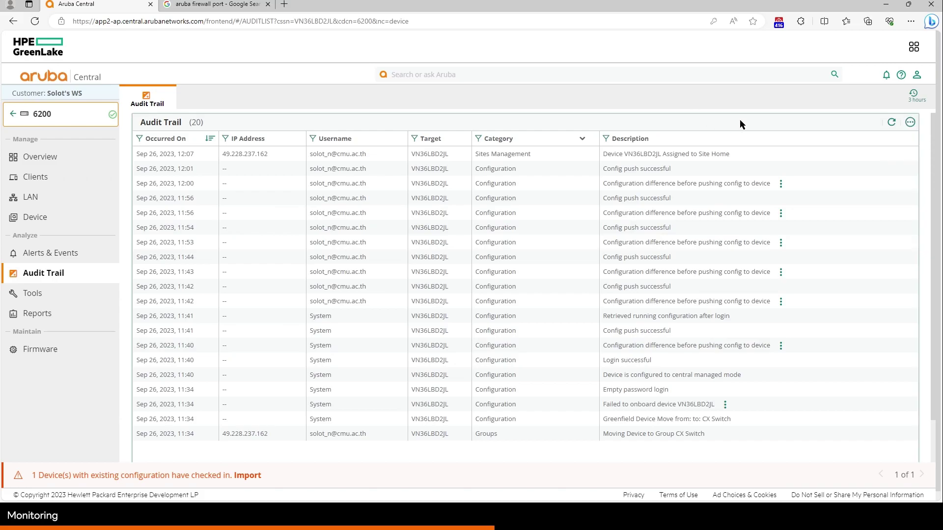
pyautogui.click(76, 299)
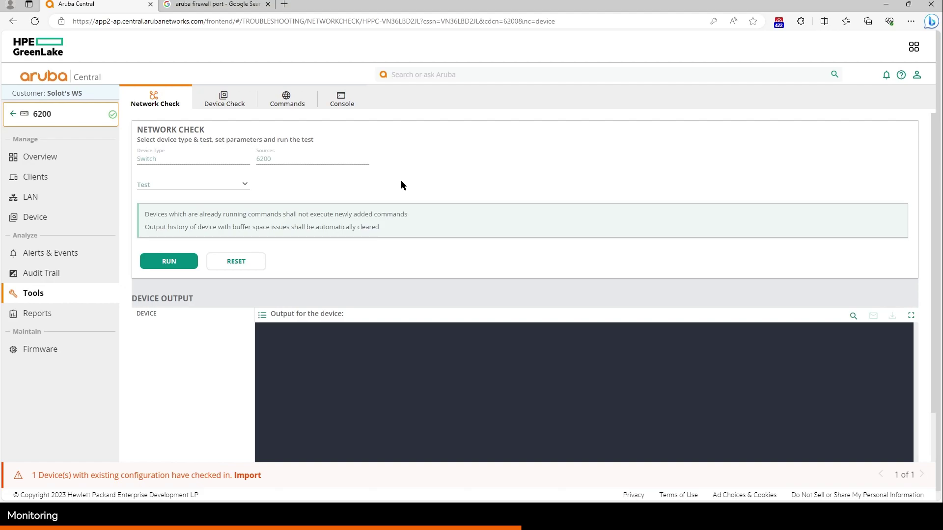
# Set up a Ping Test in Tools with a hostname/IP destination.
pyautogui.click(241, 187)
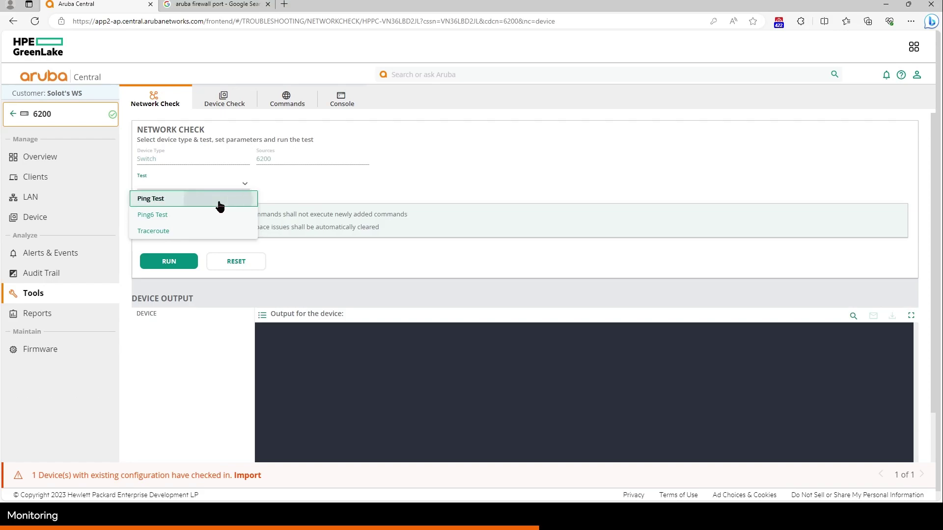
pyautogui.click(219, 202)
pyautogui.click(359, 192)
pyautogui.click(346, 194)
pyautogui.click(420, 183)
pyautogui.click(632, 167)
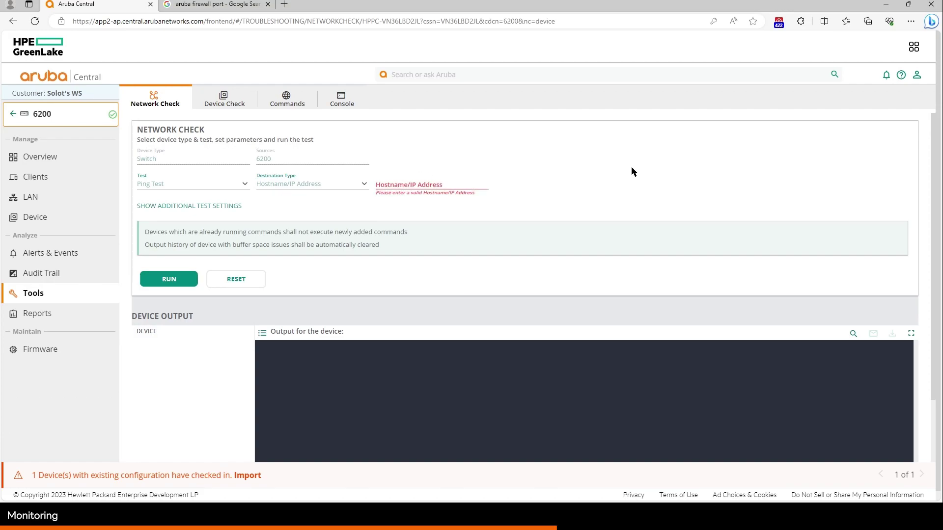
# Select the Cable Test under Device Check.
pyautogui.click(234, 110)
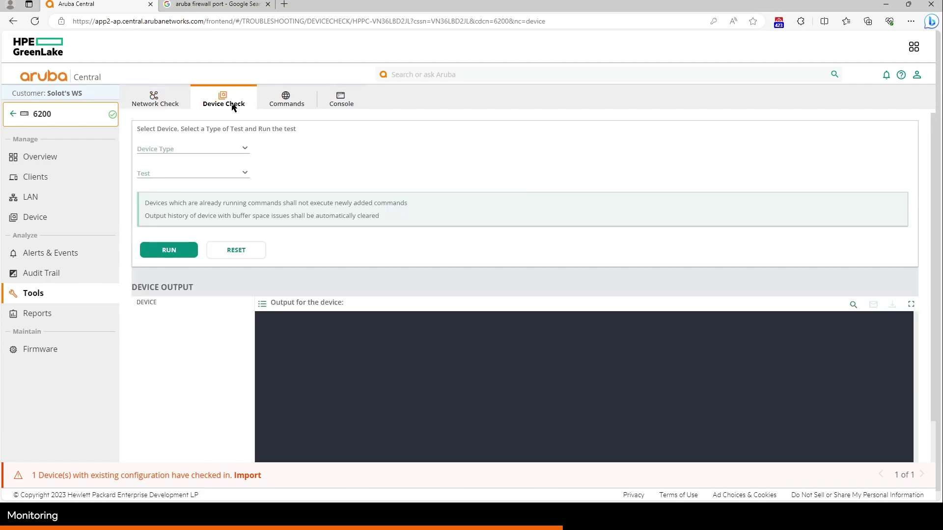
pyautogui.click(242, 175)
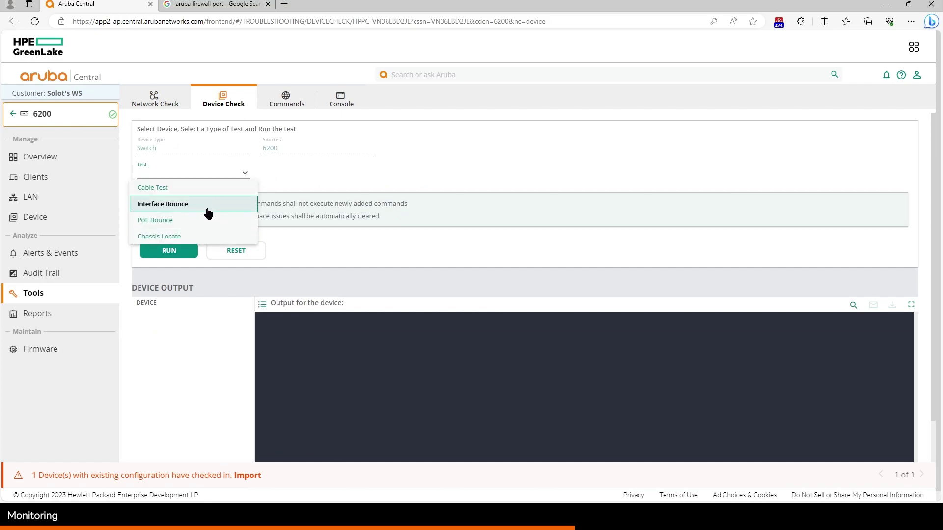
pyautogui.click(213, 191)
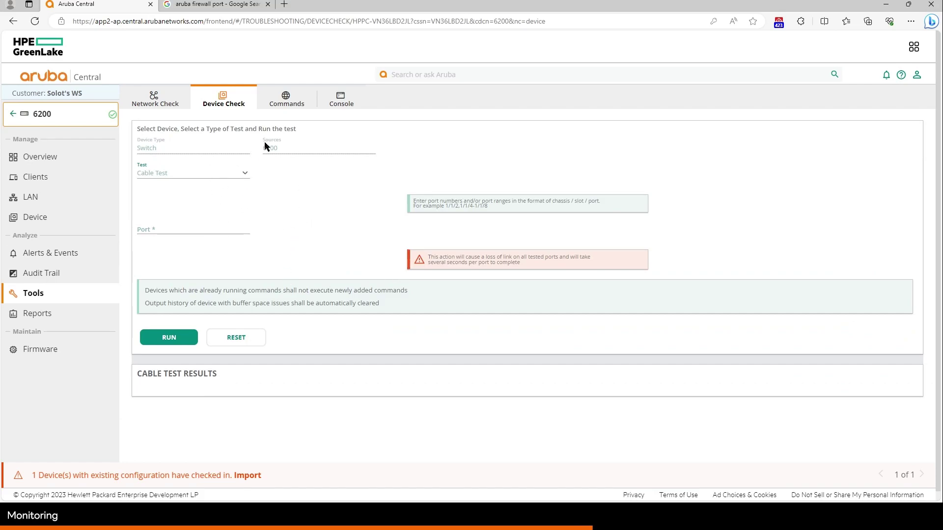
# Browse show commands across all categories and the Console form, then view firmware 10.11.1021, up to date.
pyautogui.click(288, 99)
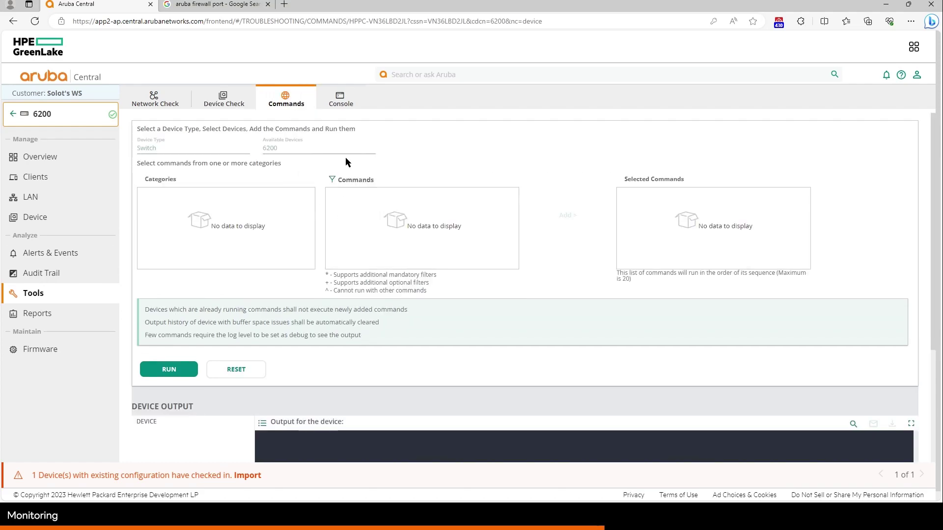
pyautogui.click(226, 197)
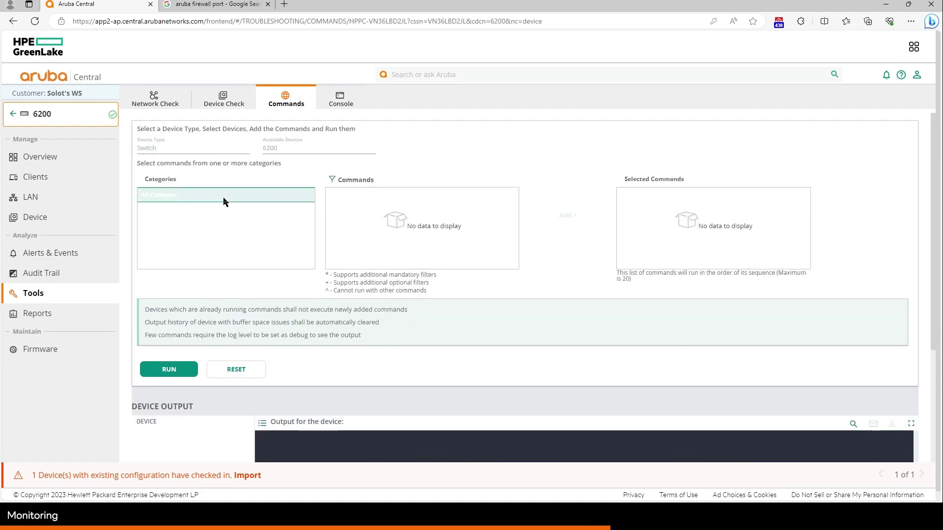
pyautogui.scroll(-5, 429, 212)
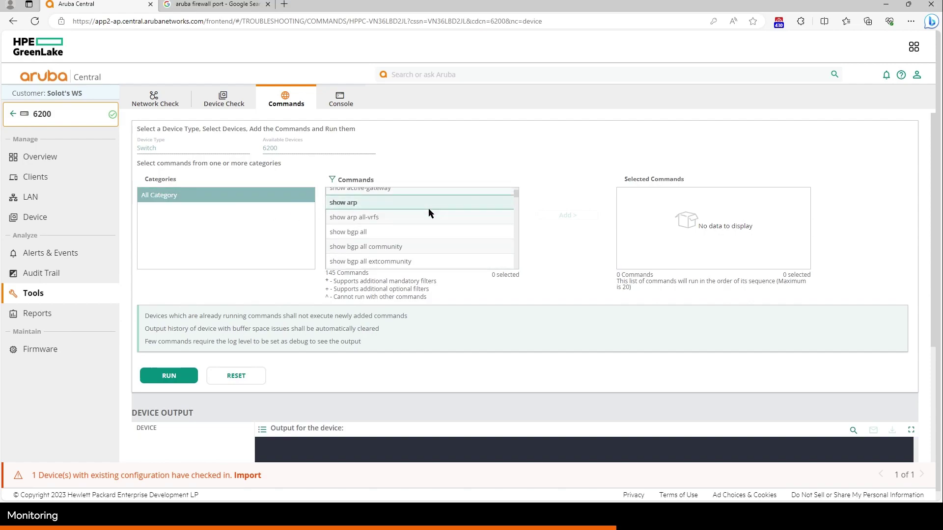
pyautogui.scroll(-2, 428, 212)
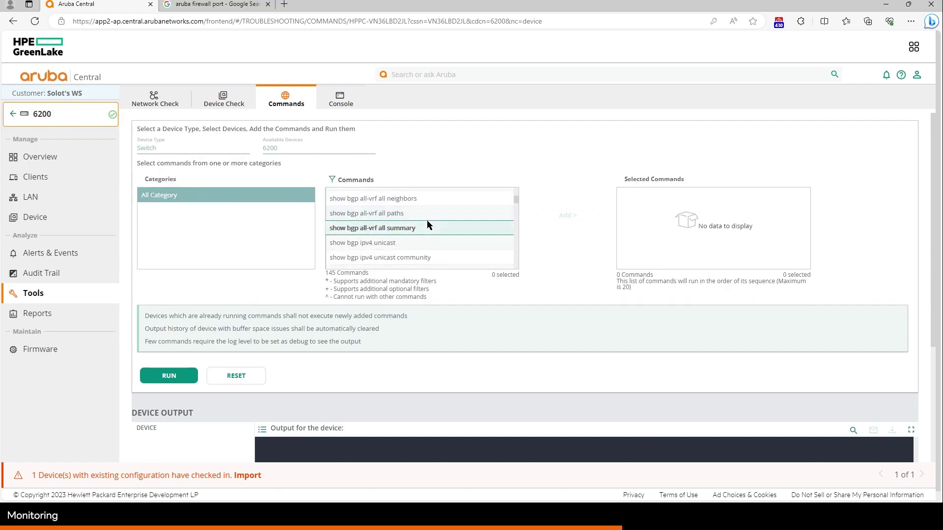
pyautogui.scroll(-1, 428, 225)
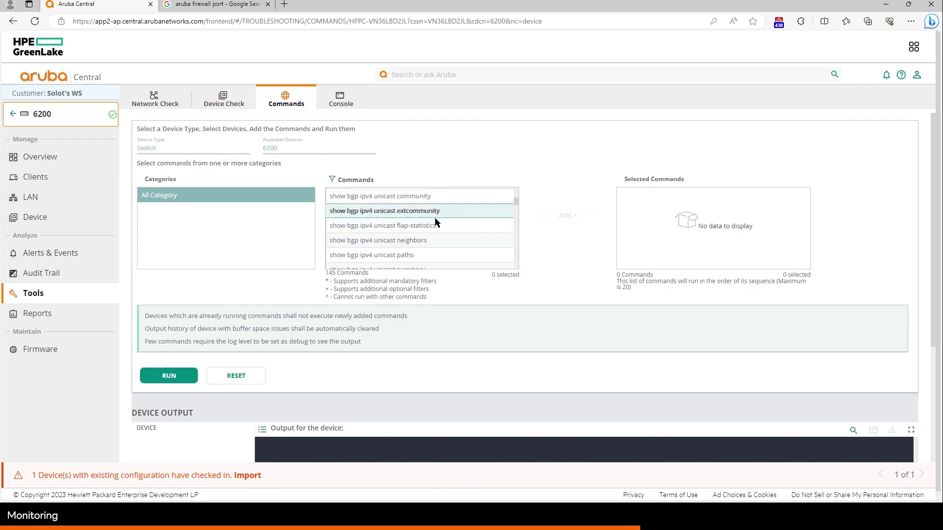
pyautogui.scroll(-1, 438, 221)
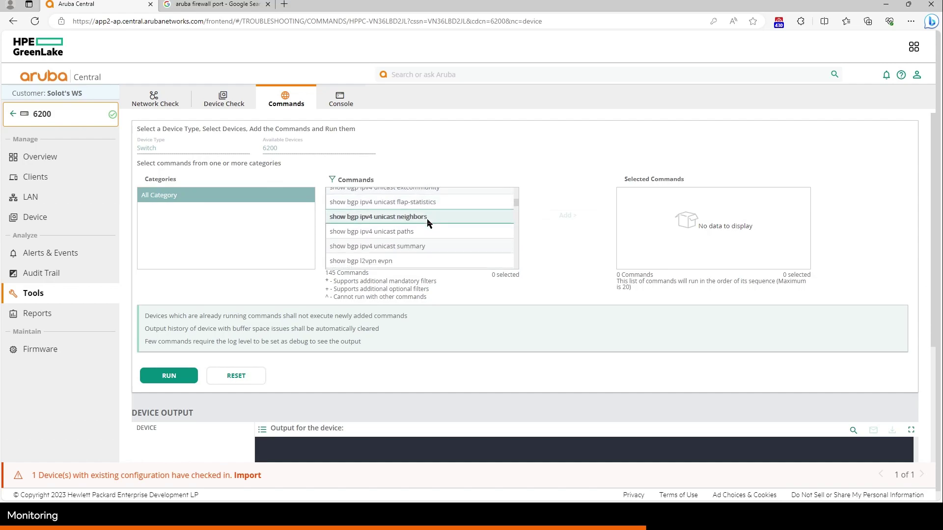
pyautogui.click(341, 103)
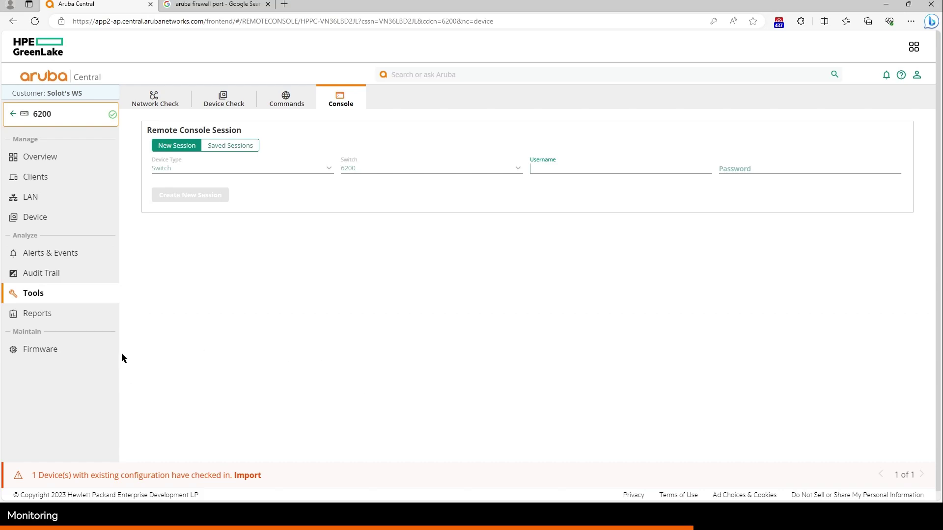
pyautogui.click(69, 352)
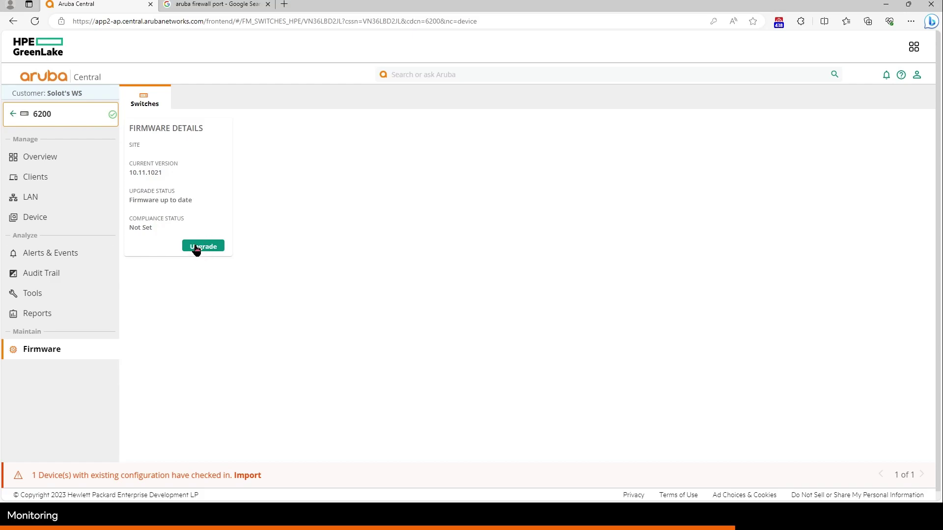
# In the CX Switch group's firmware list, review the 6200's upgrade version and Now/Later options, then cancel.
pyautogui.click(12, 116)
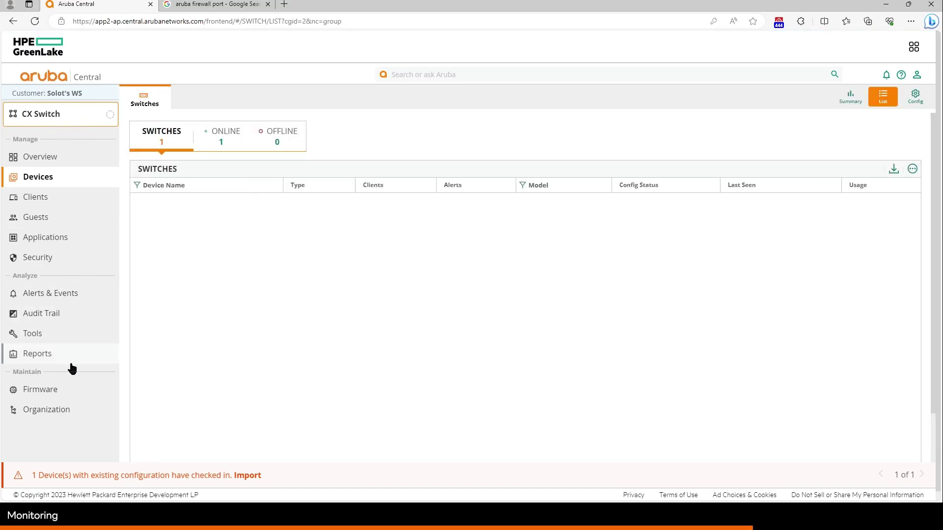
pyautogui.click(44, 393)
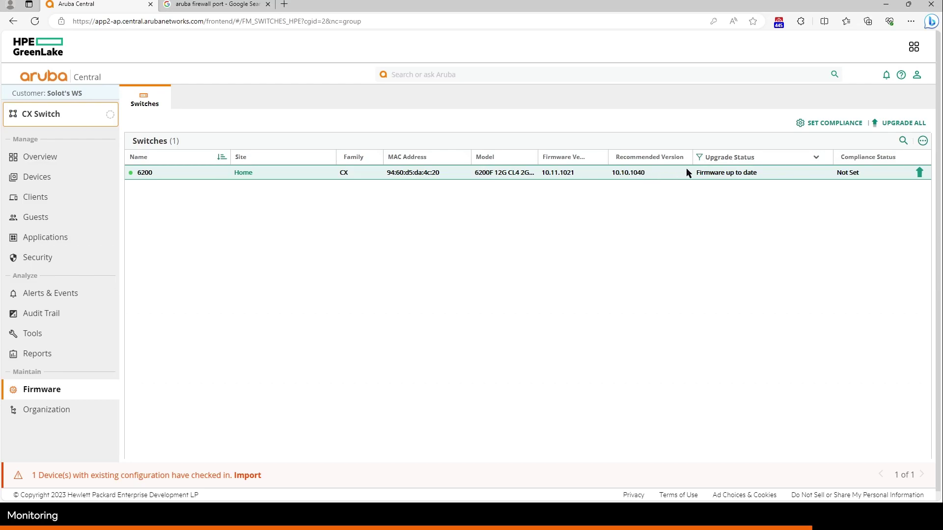
pyautogui.click(919, 173)
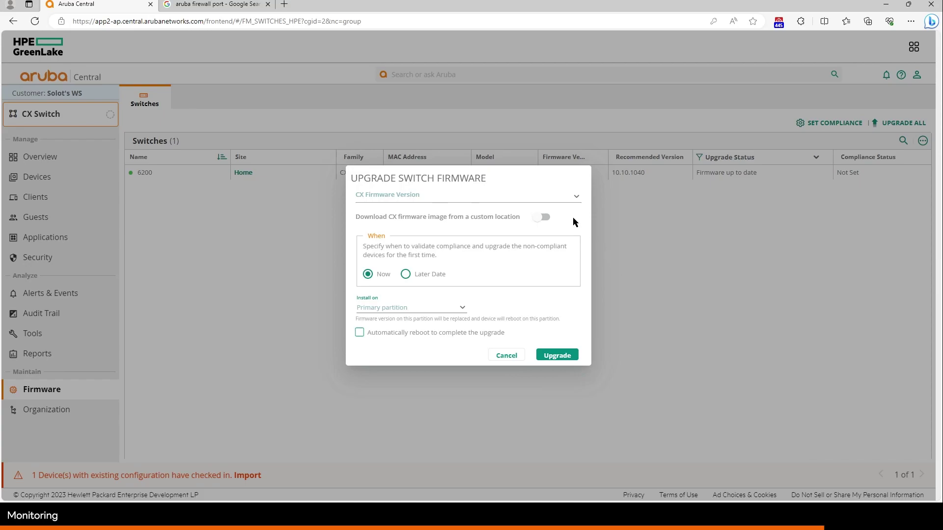
pyautogui.click(573, 197)
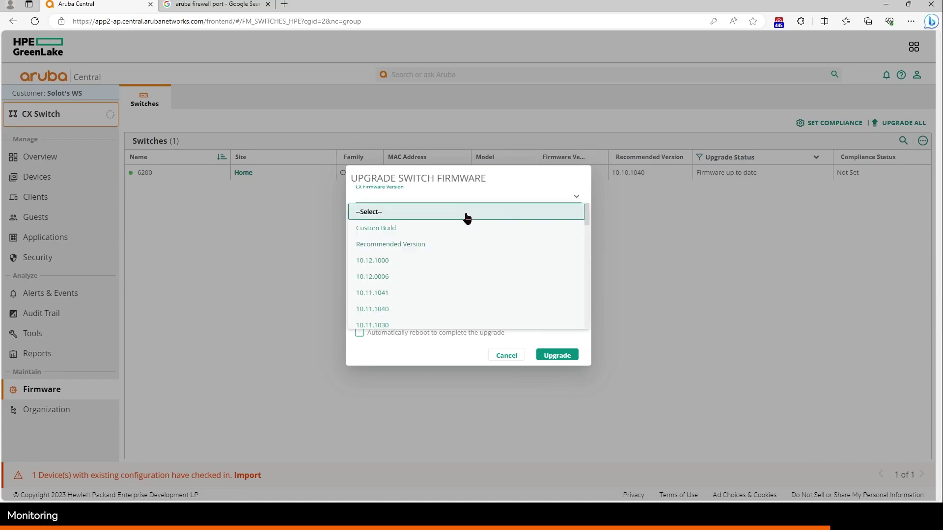
pyautogui.scroll(5, 456, 284)
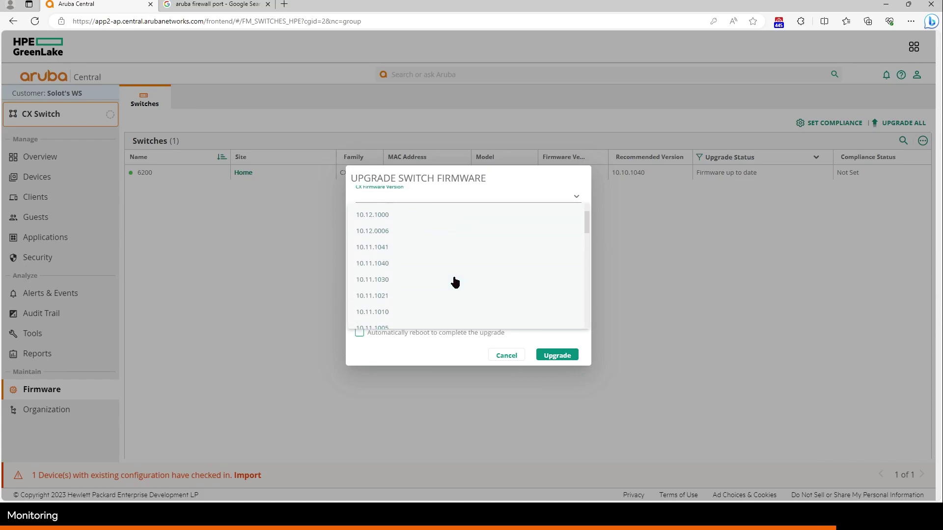
pyautogui.click(429, 244)
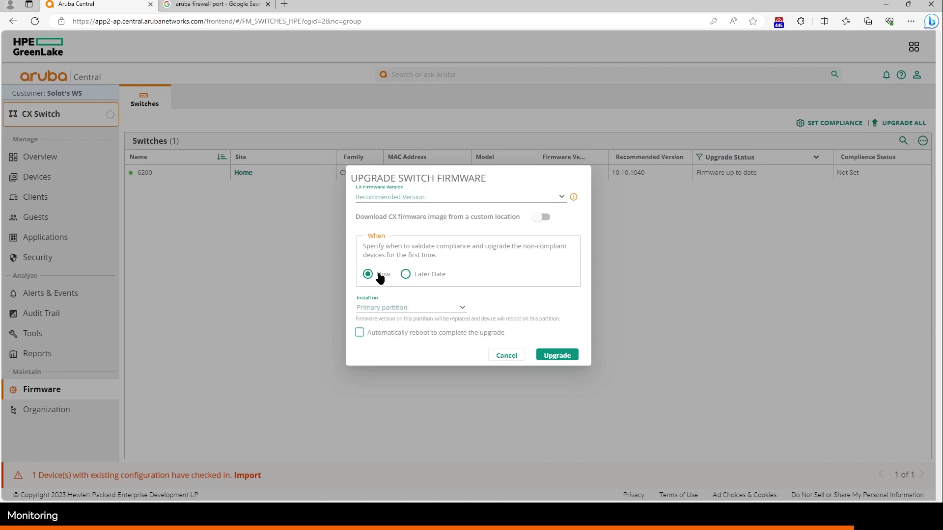
pyautogui.click(407, 276)
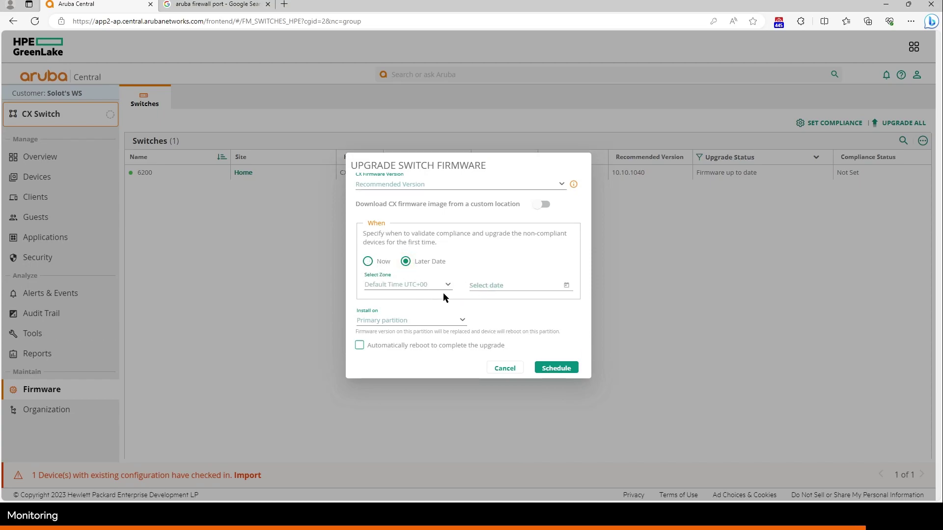
pyautogui.click(373, 265)
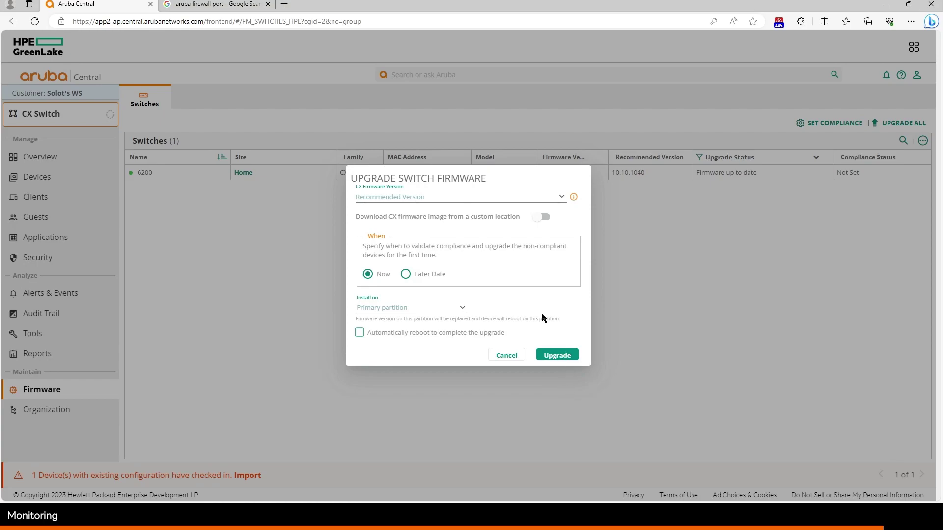
pyautogui.click(504, 357)
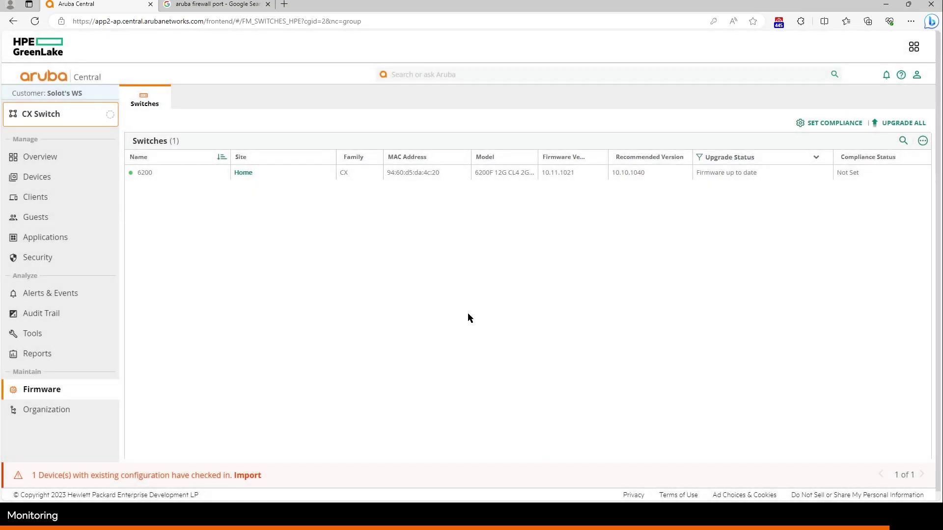
pyautogui.click(68, 410)
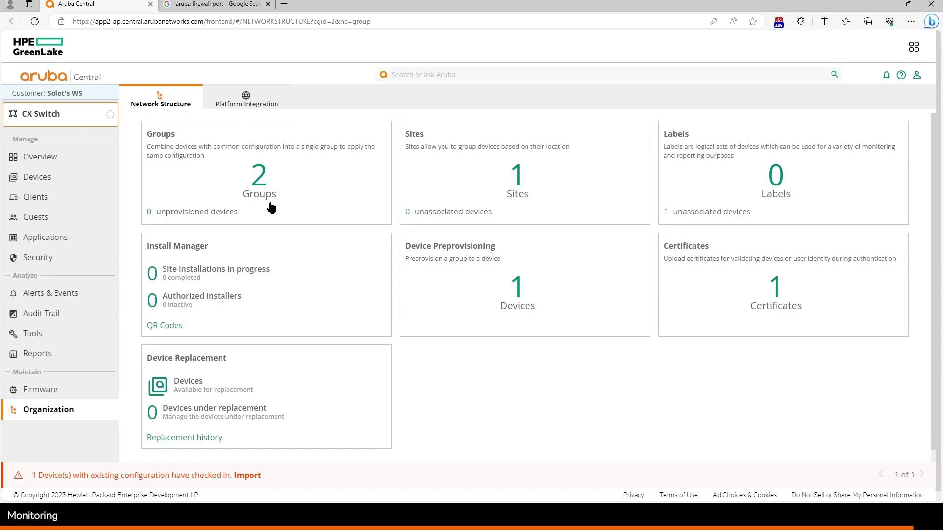
# Check the Groups list, then use Manage Sites to confirm Home holds the 6200 CX Switch.
pyautogui.click(301, 171)
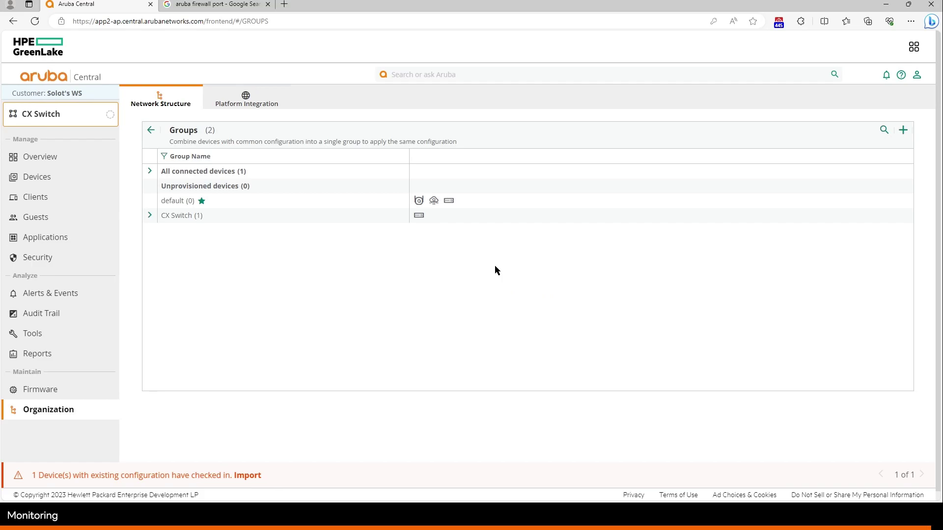
pyautogui.click(151, 130)
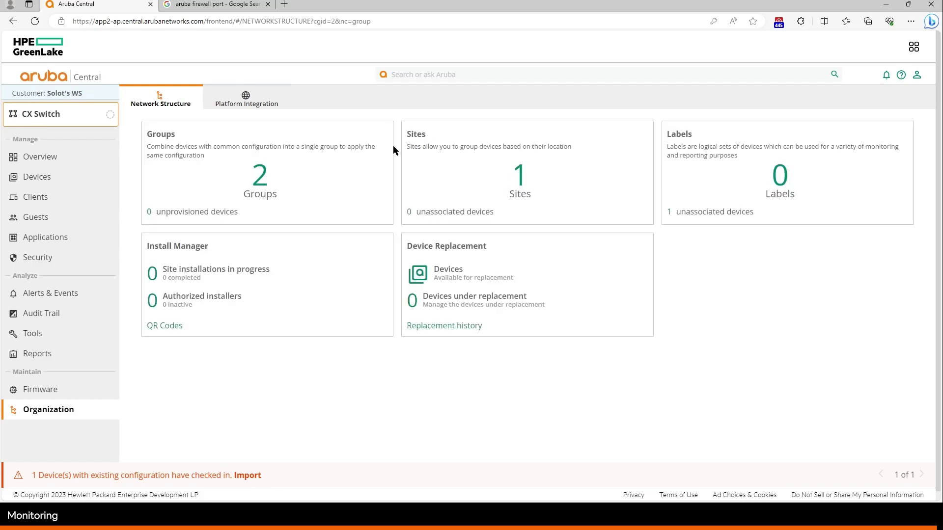
pyautogui.click(543, 195)
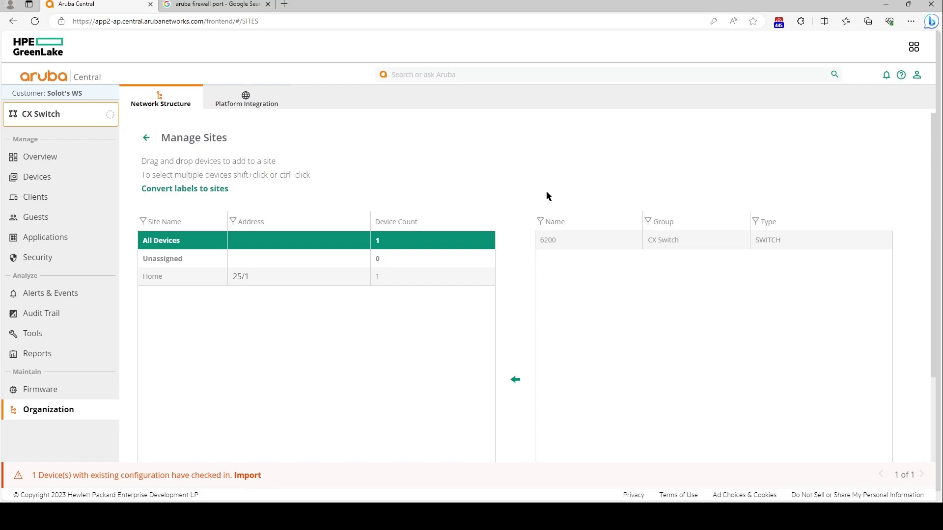
pyautogui.click(40, 157)
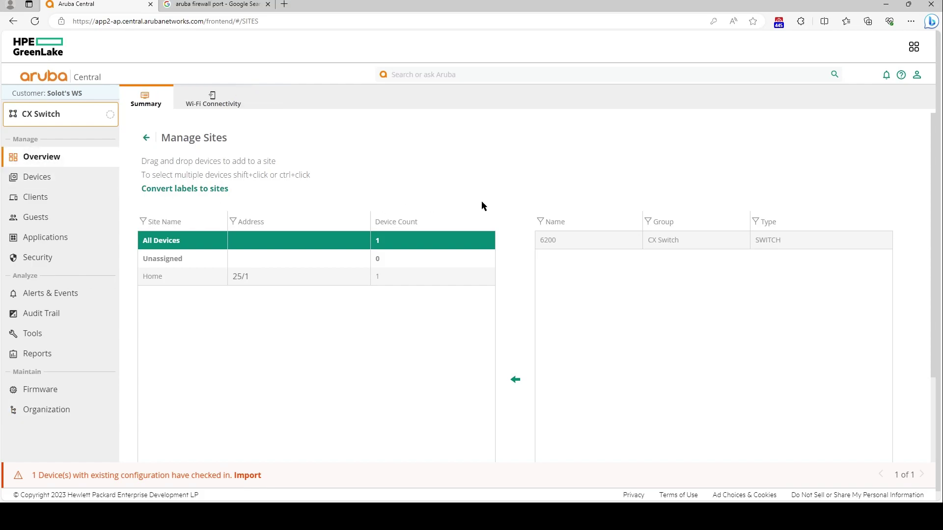